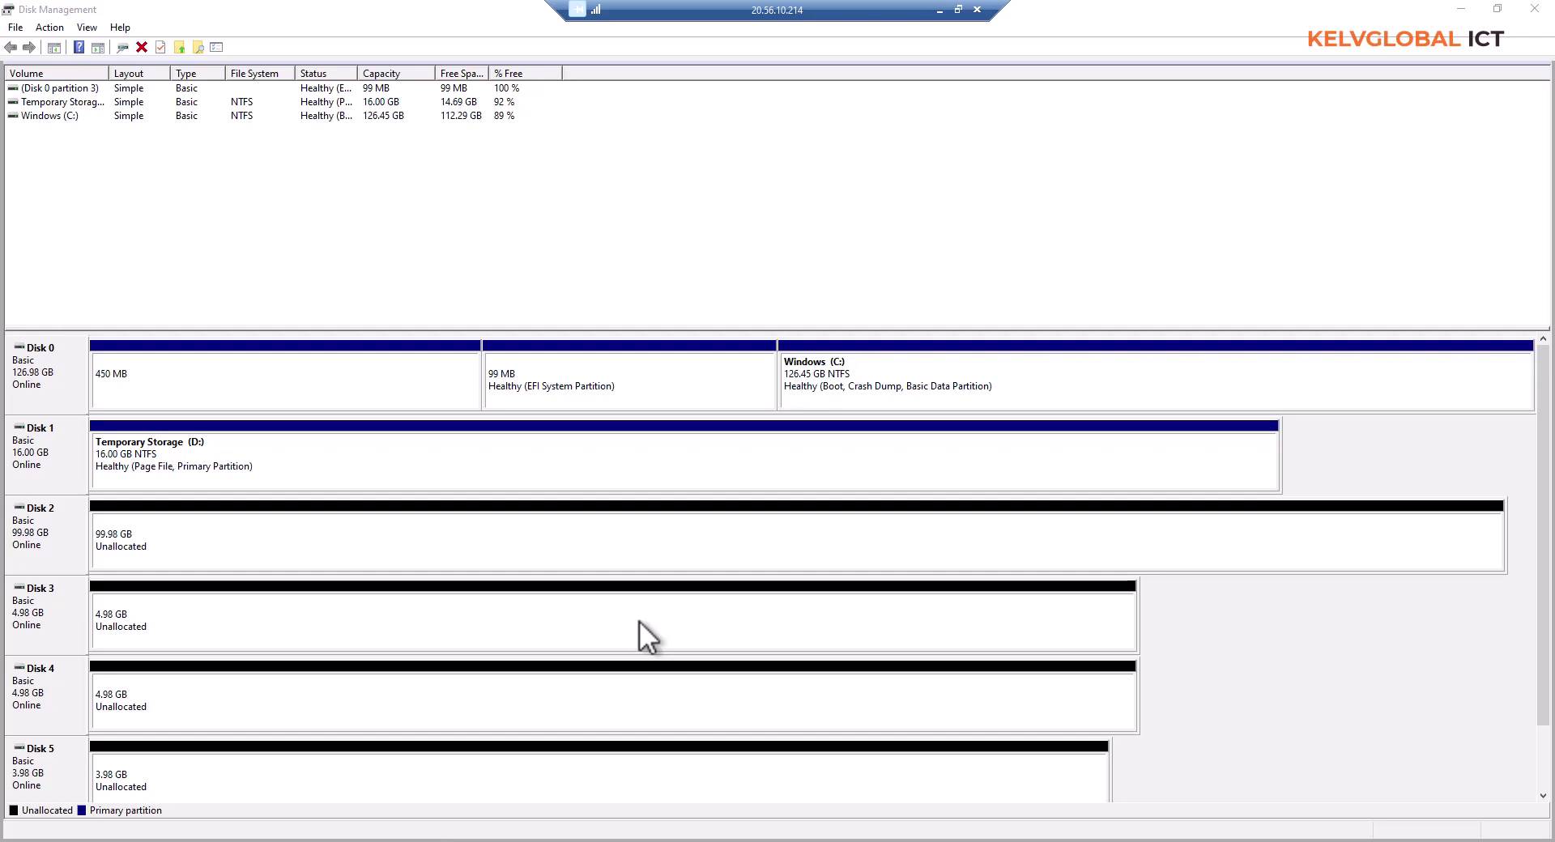
left_click(184, 631)
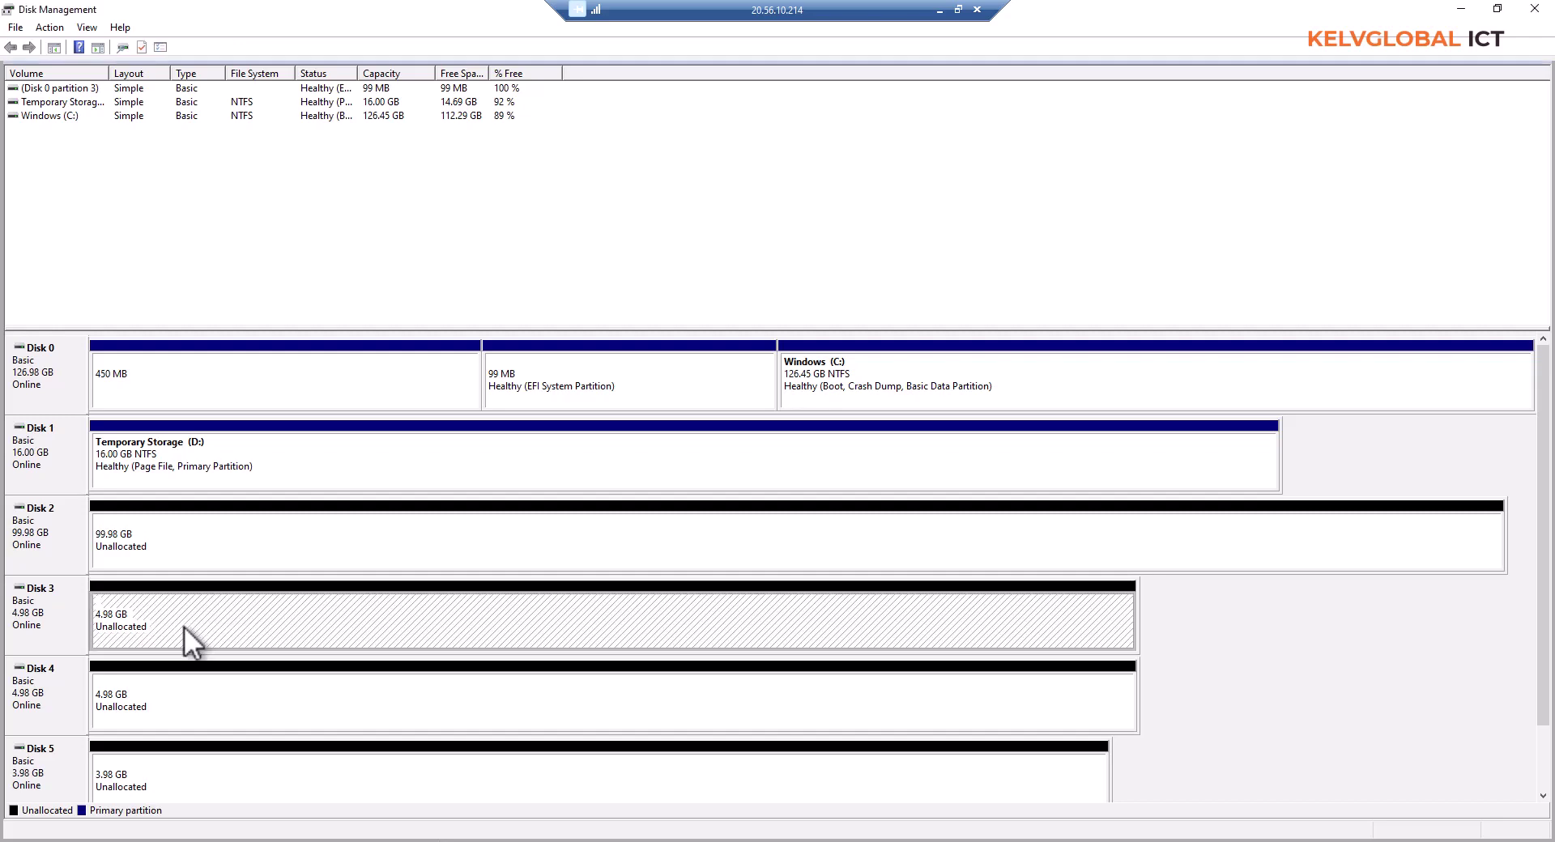
left_click(203, 775)
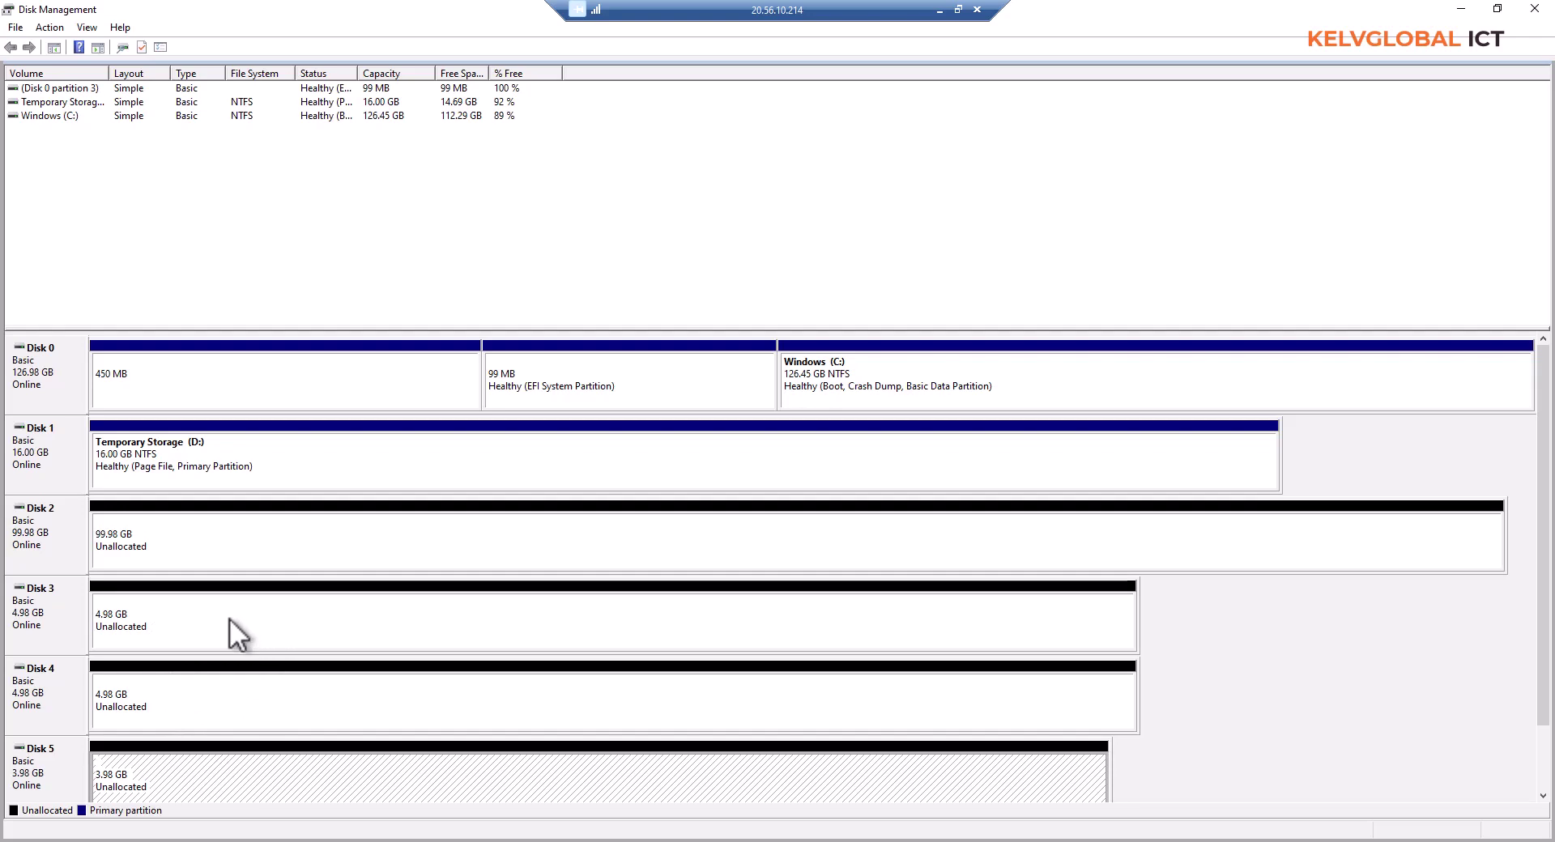
left_click(160, 559)
left_click(166, 640)
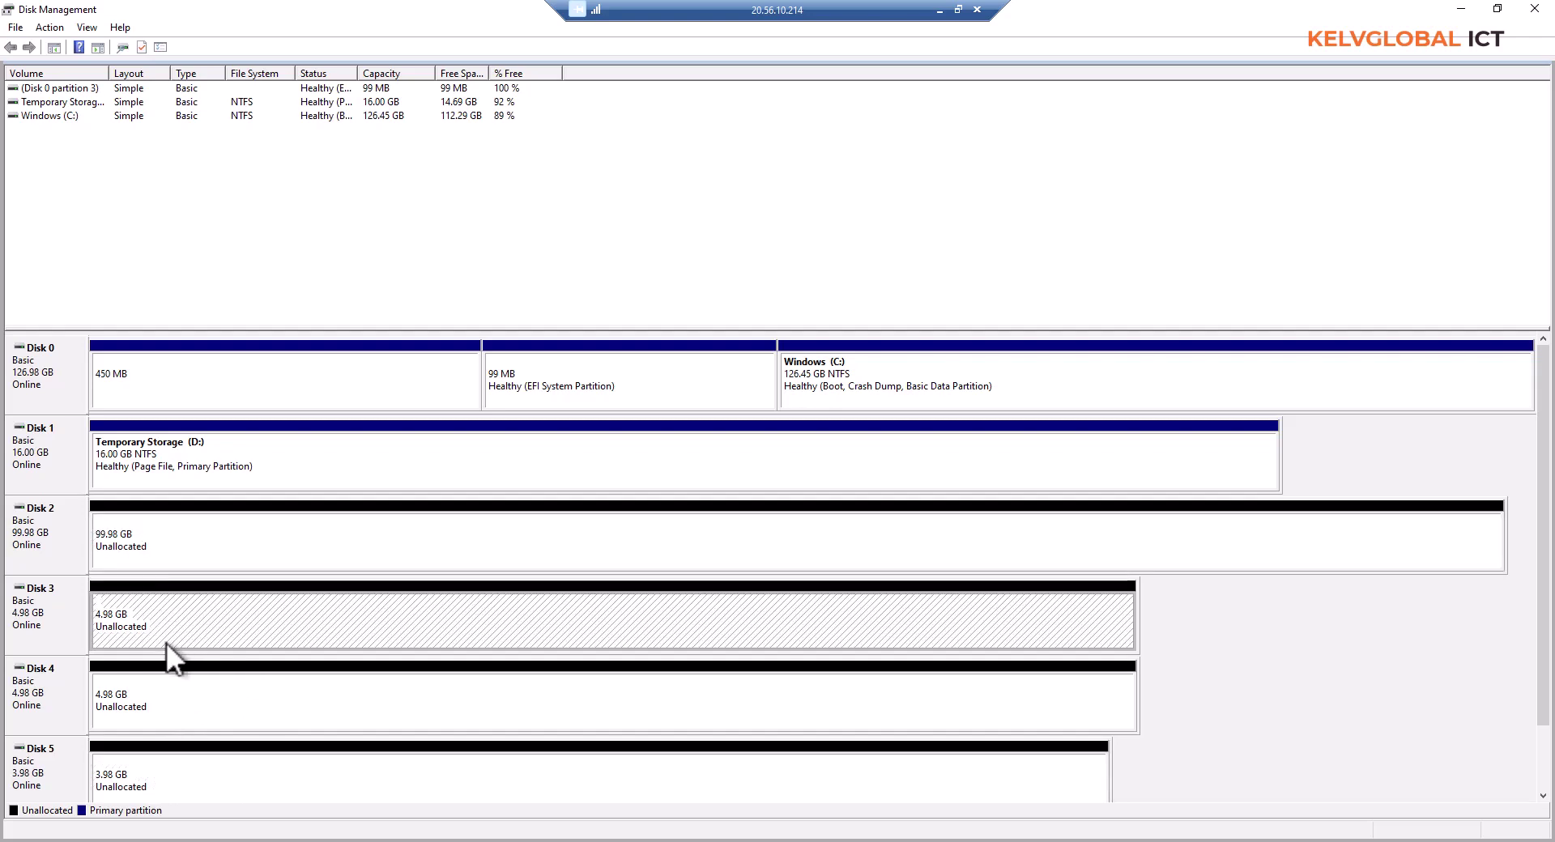
left_click(177, 701)
left_click(187, 782)
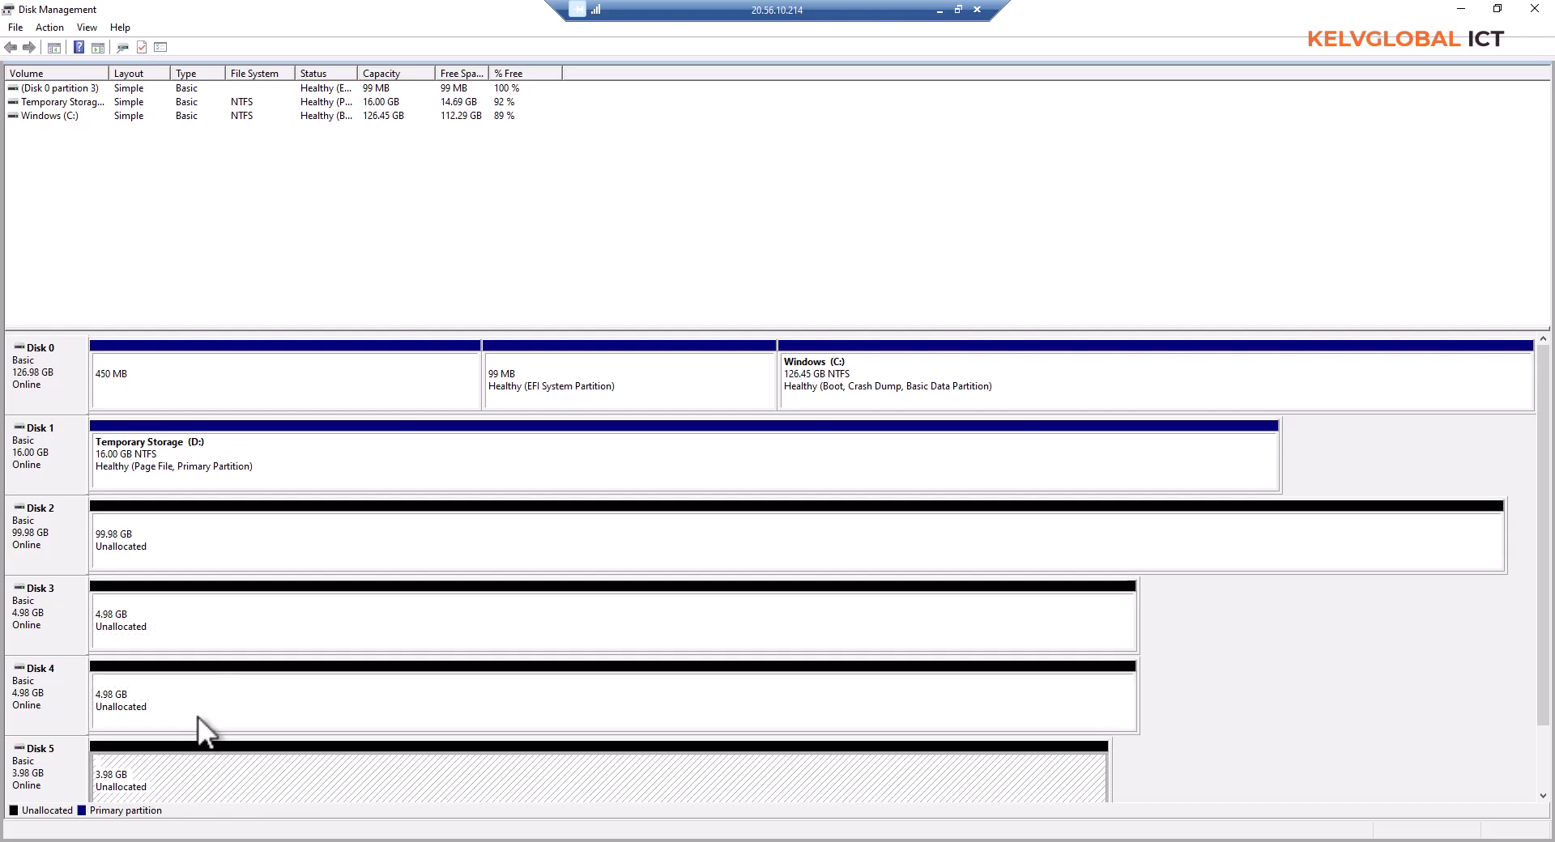
- Start a new mirrored volume on Disk 3's unallocated space and add Disk 4 as its second disk
right_click(233, 628)
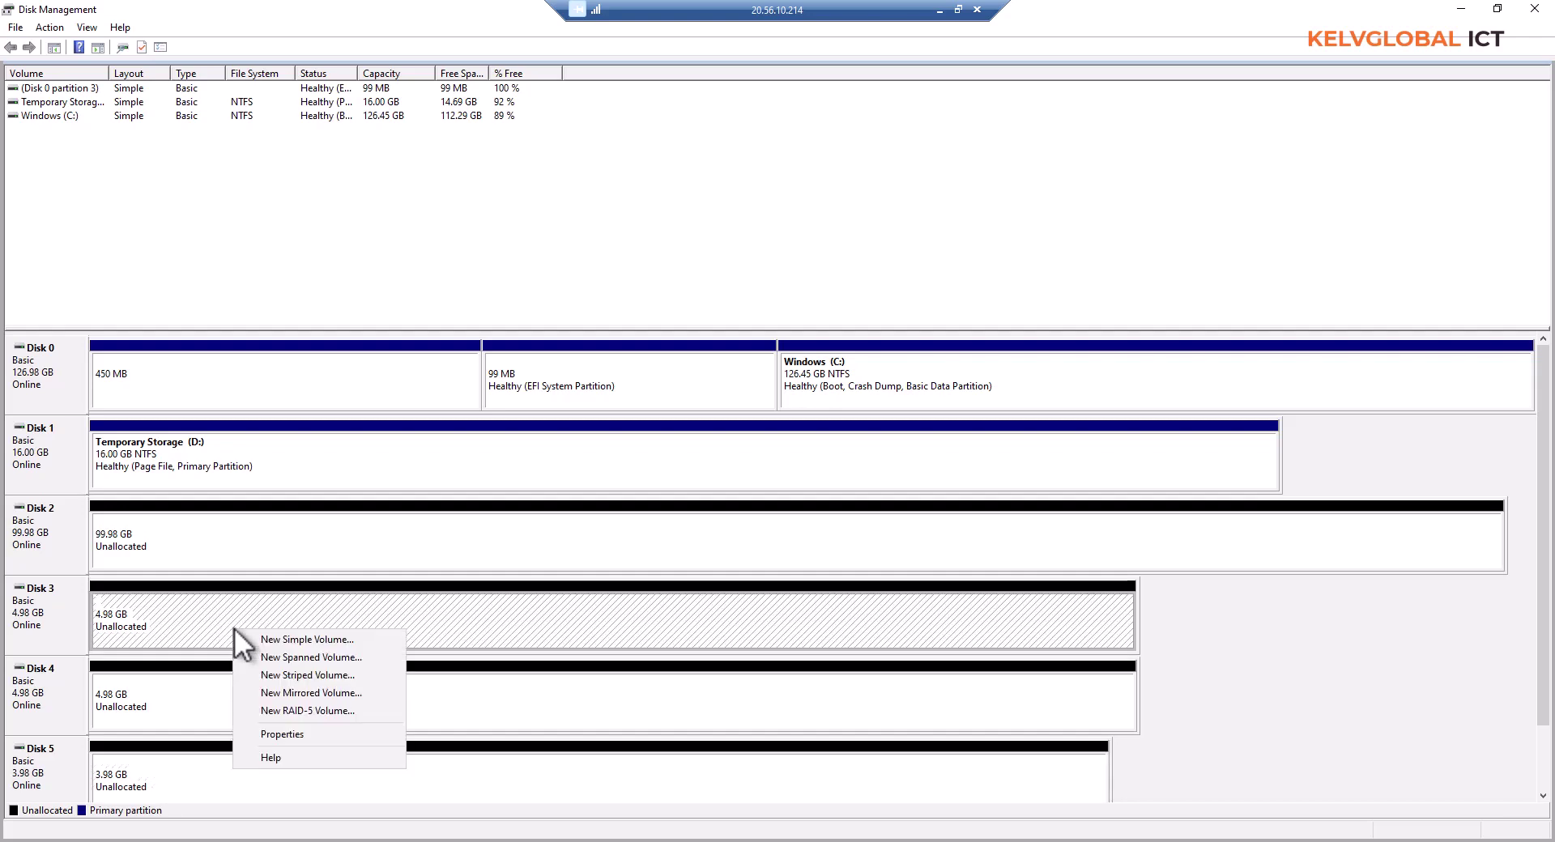
left_click(332, 692)
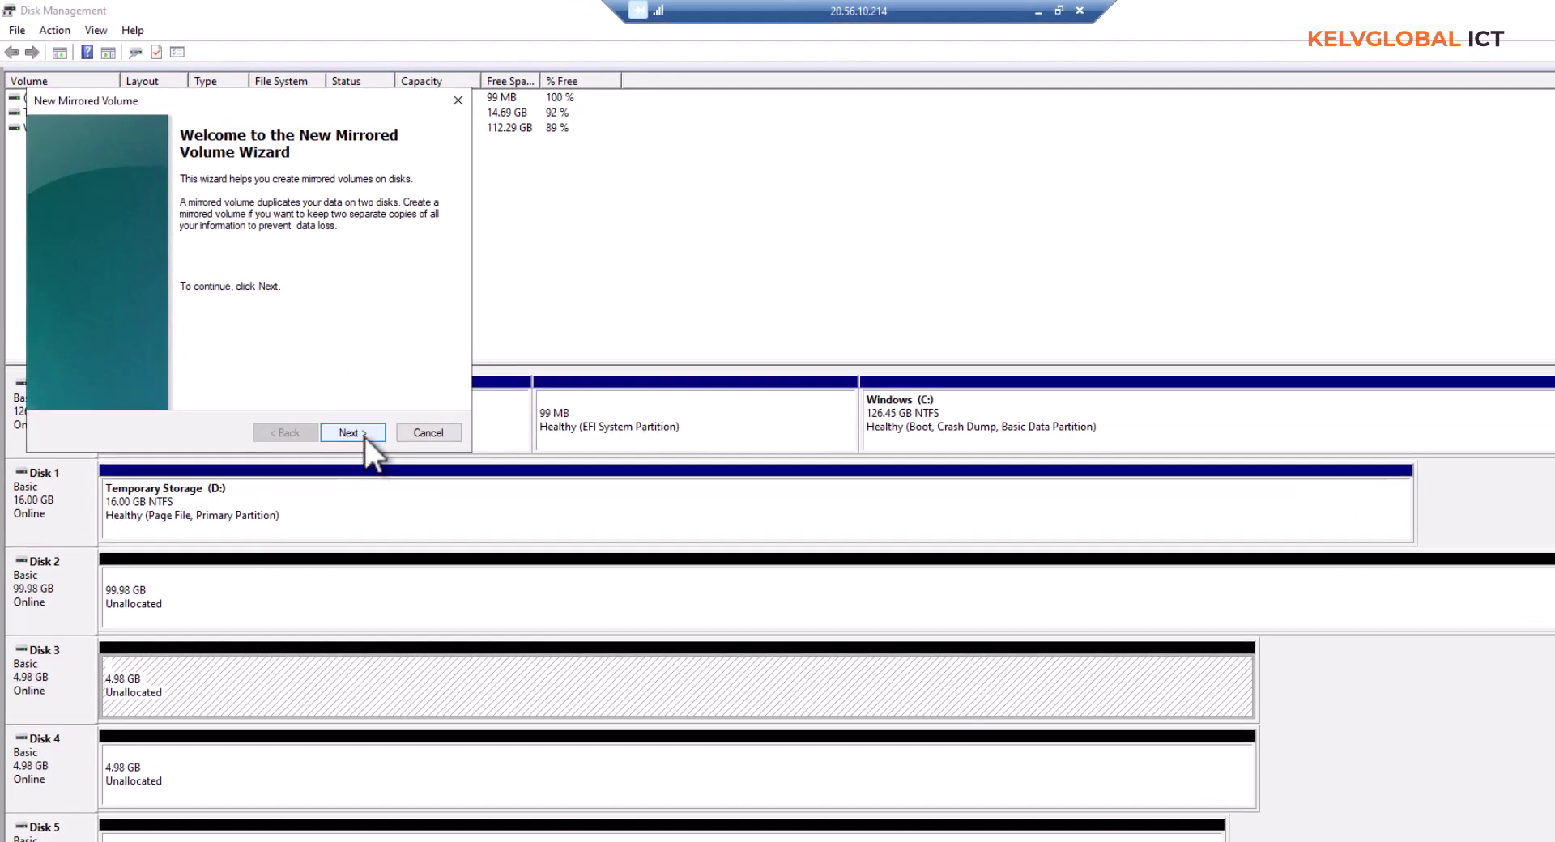
left_click(352, 433)
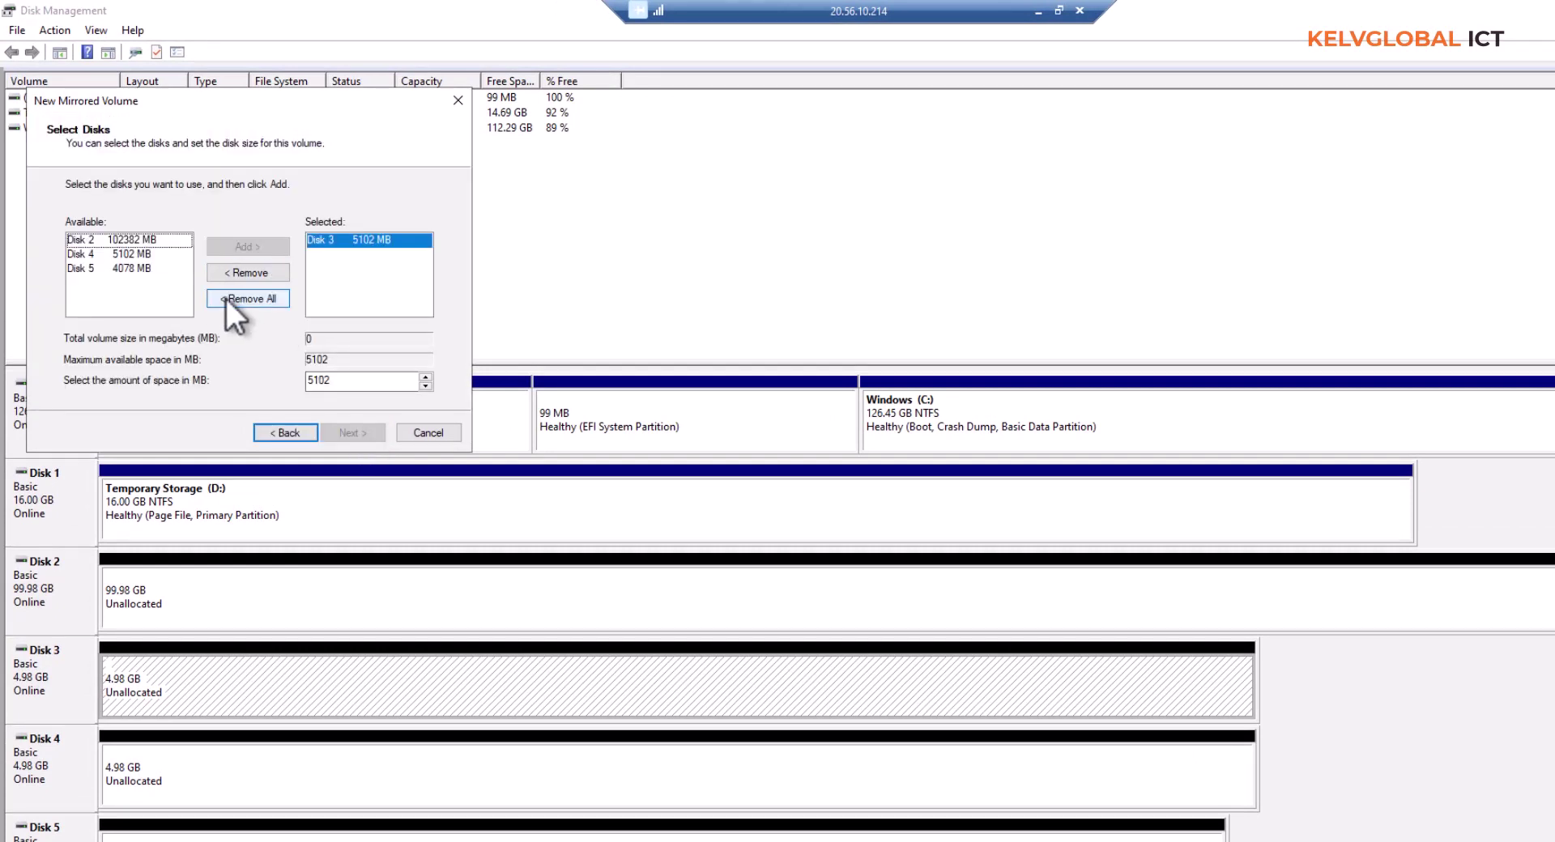
left_click(133, 254)
left_click(222, 246)
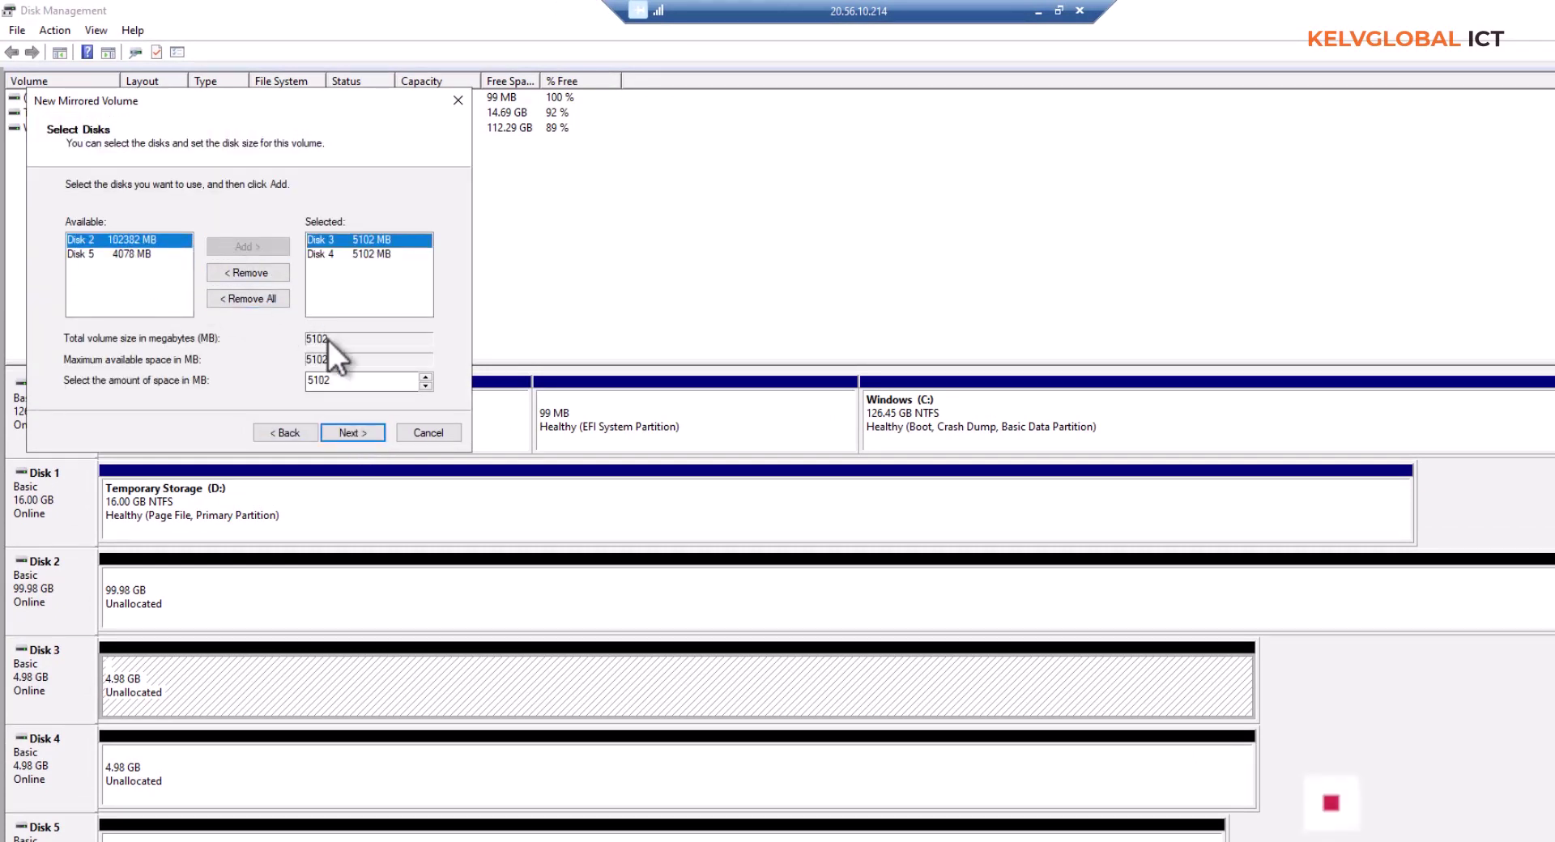
- Accept the proposed size and drive letter for the mirrored volume, label it Test005 and enable quick format
left_click(353, 432)
left_click(353, 432)
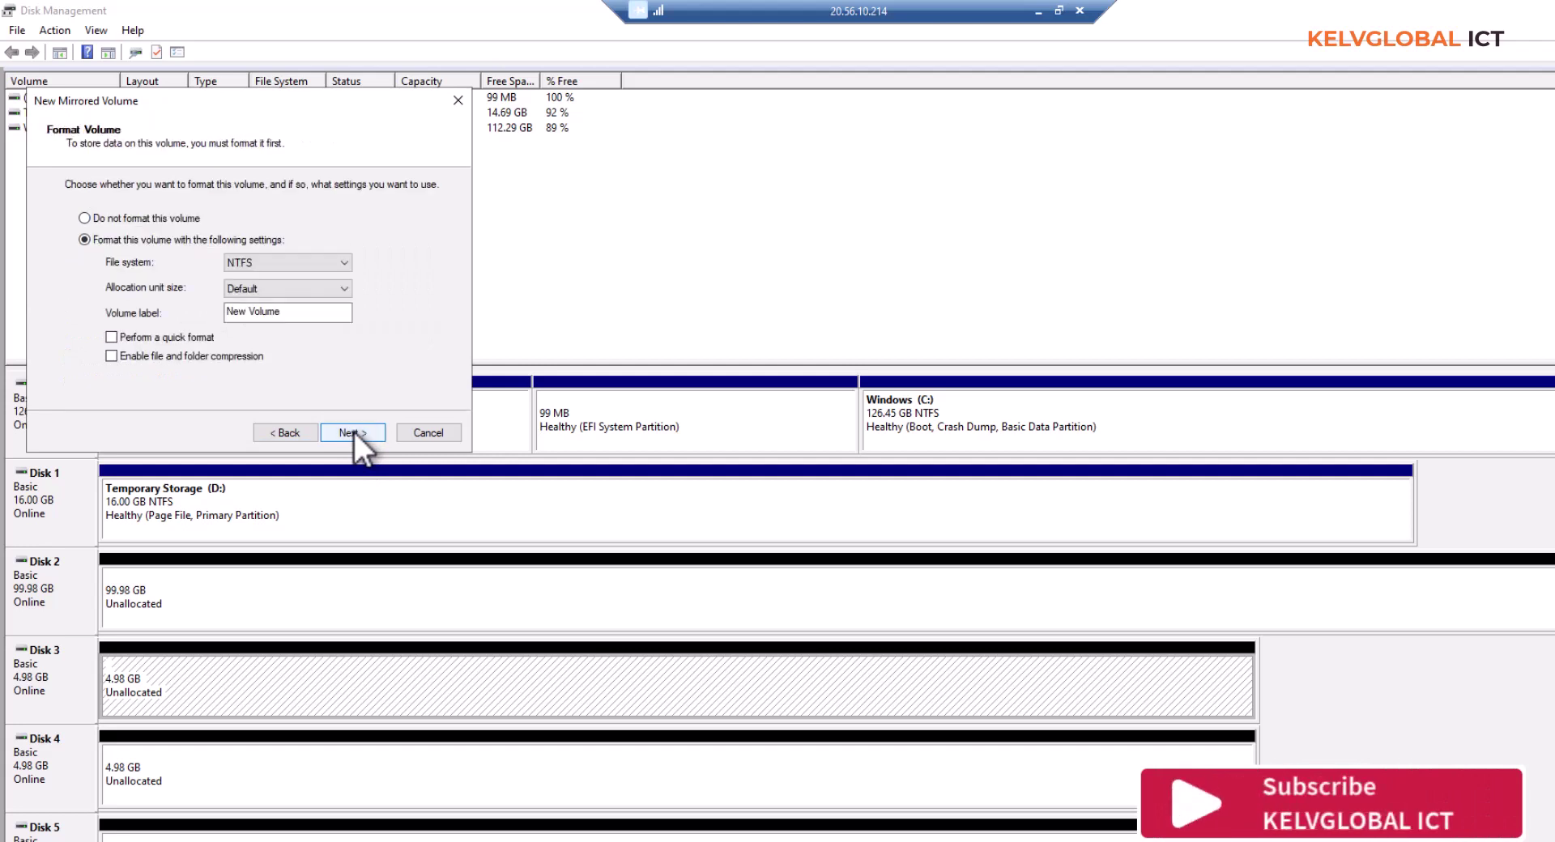
left_click_drag(280, 314, 112, 314)
type("Test005")
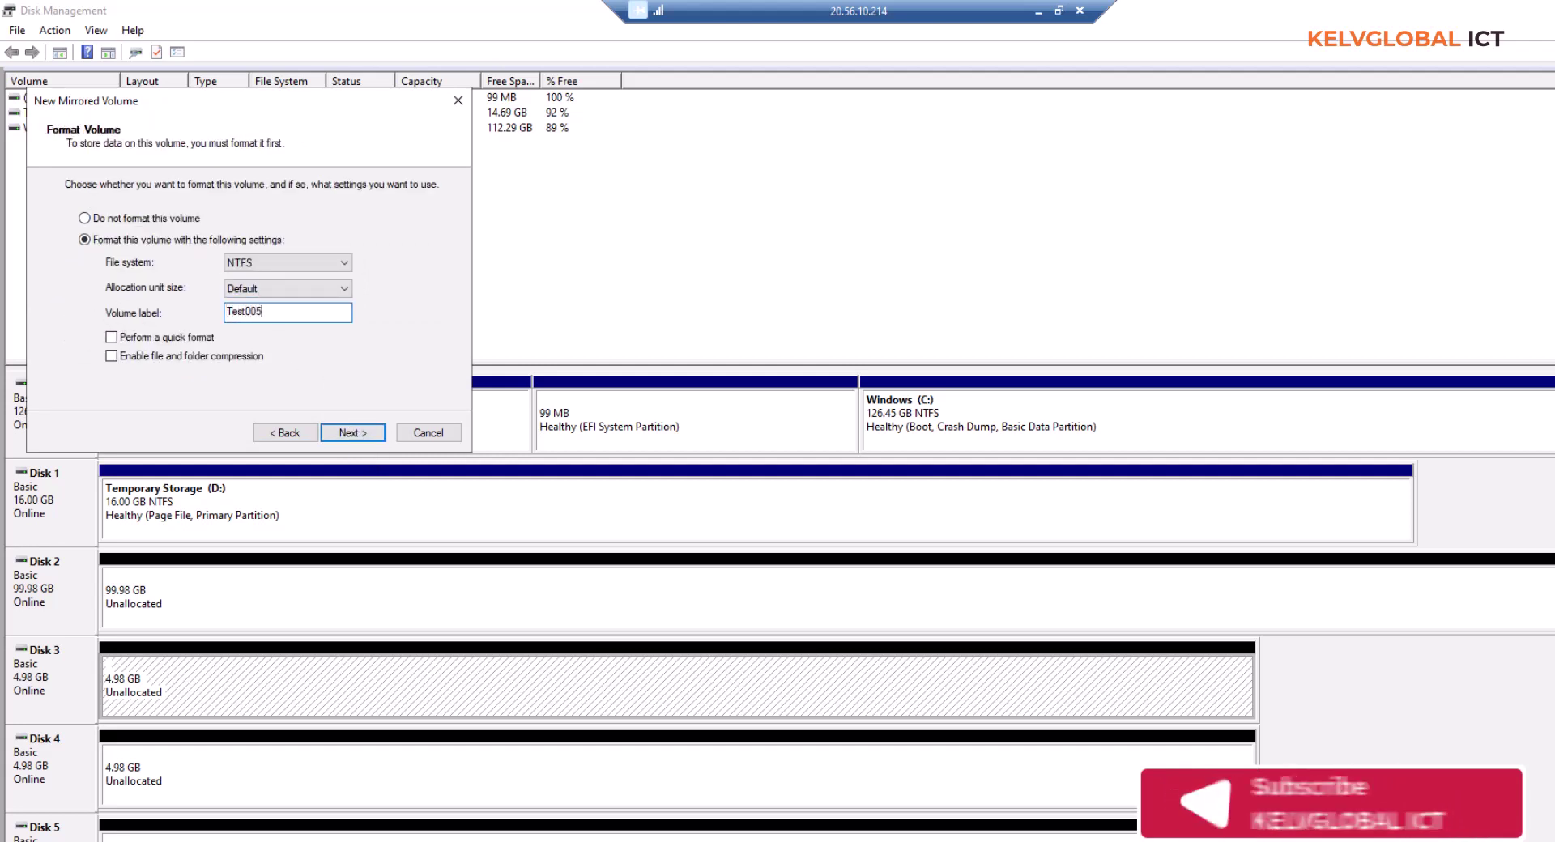
left_click(159, 339)
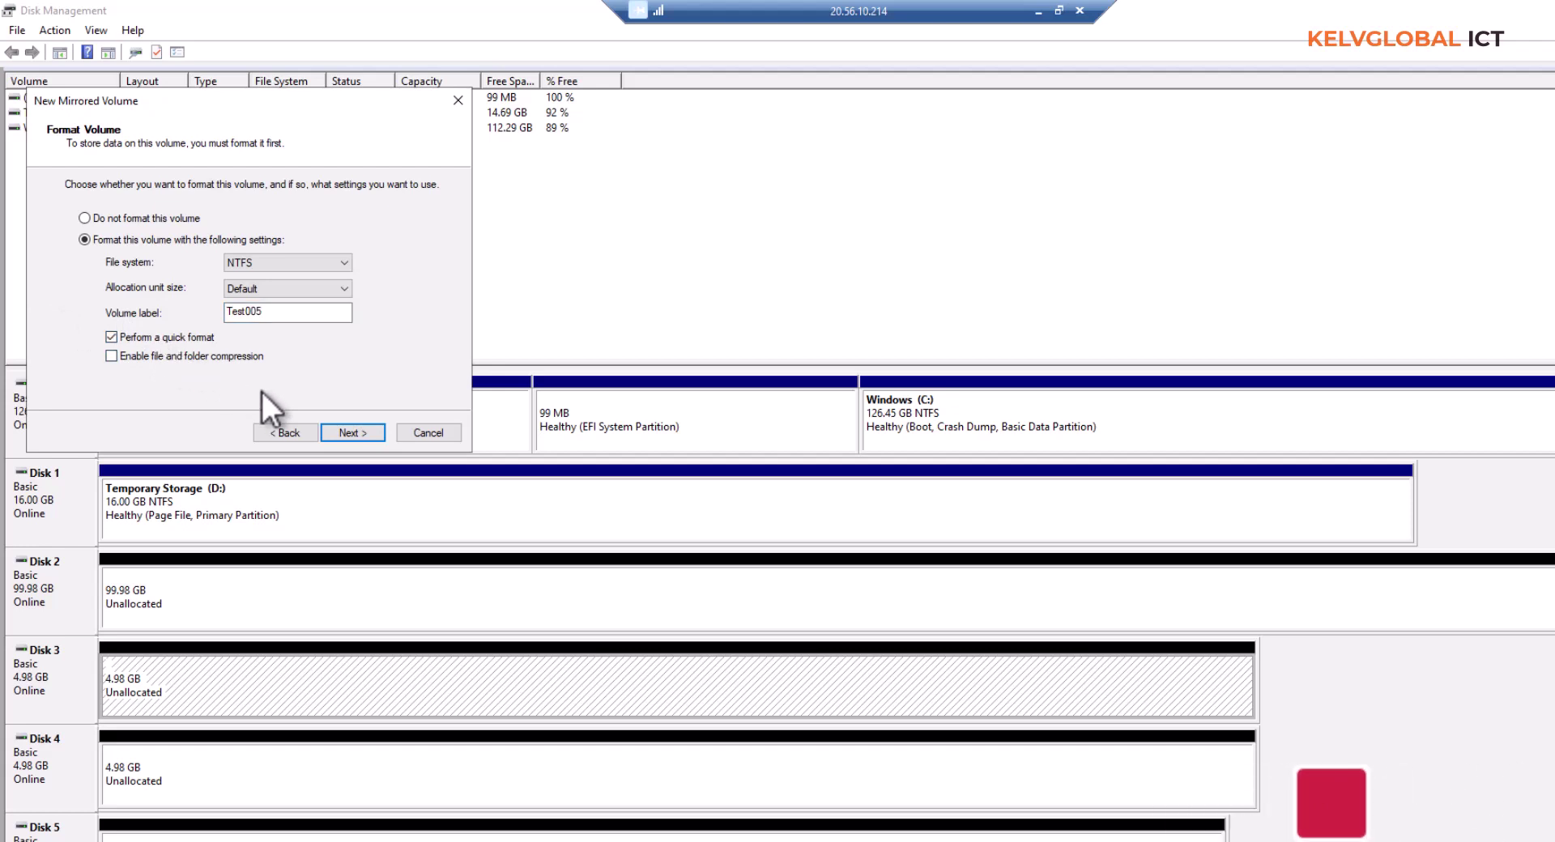
- Finish creating the mirrored volume and agree to convert its basic disks to dynamic disks
left_click(353, 436)
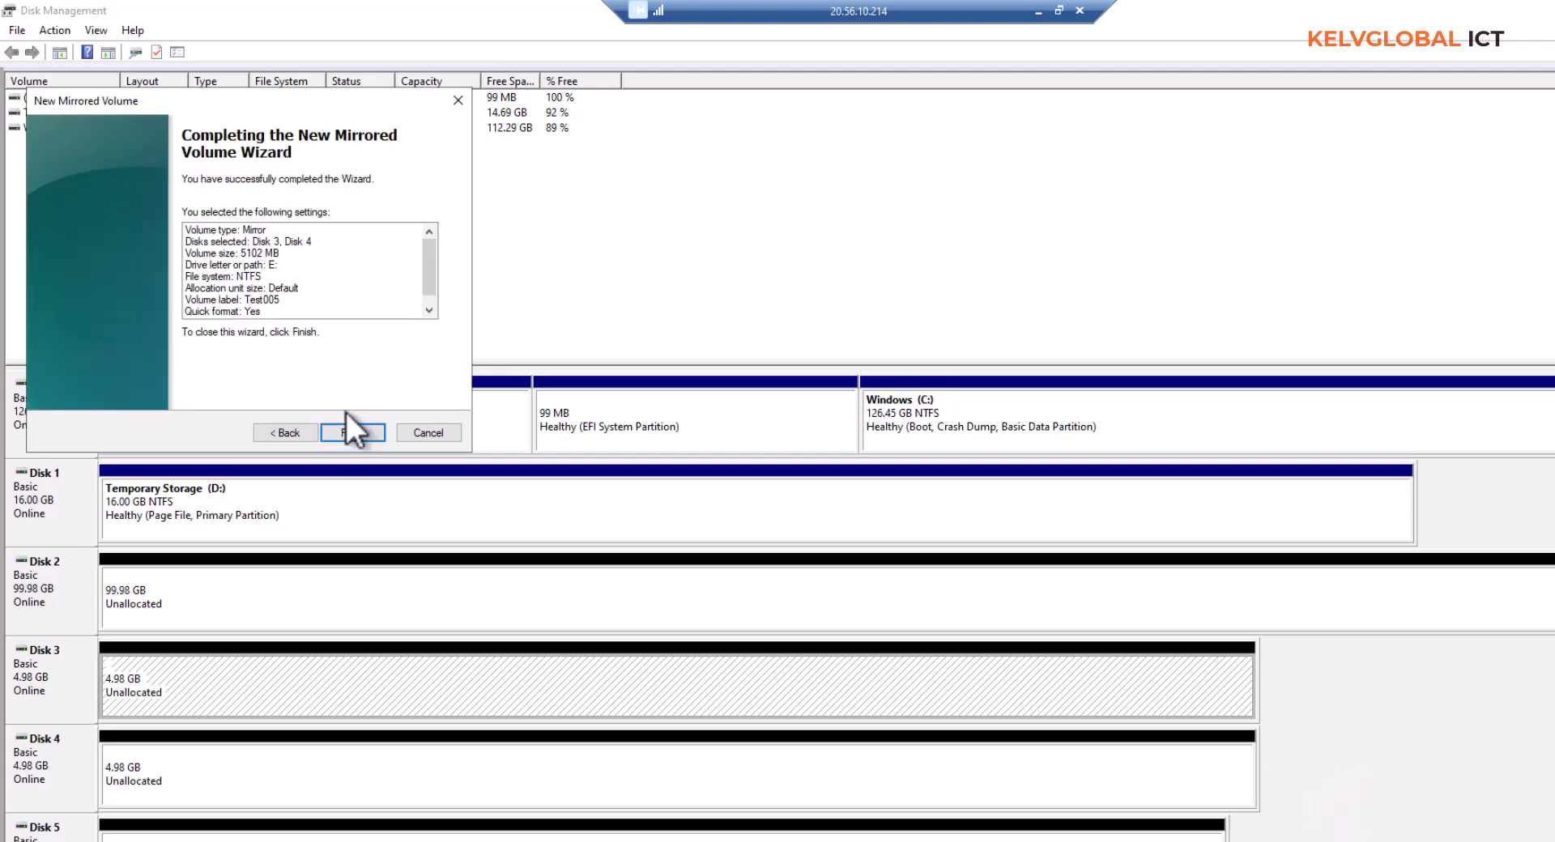
left_click(353, 434)
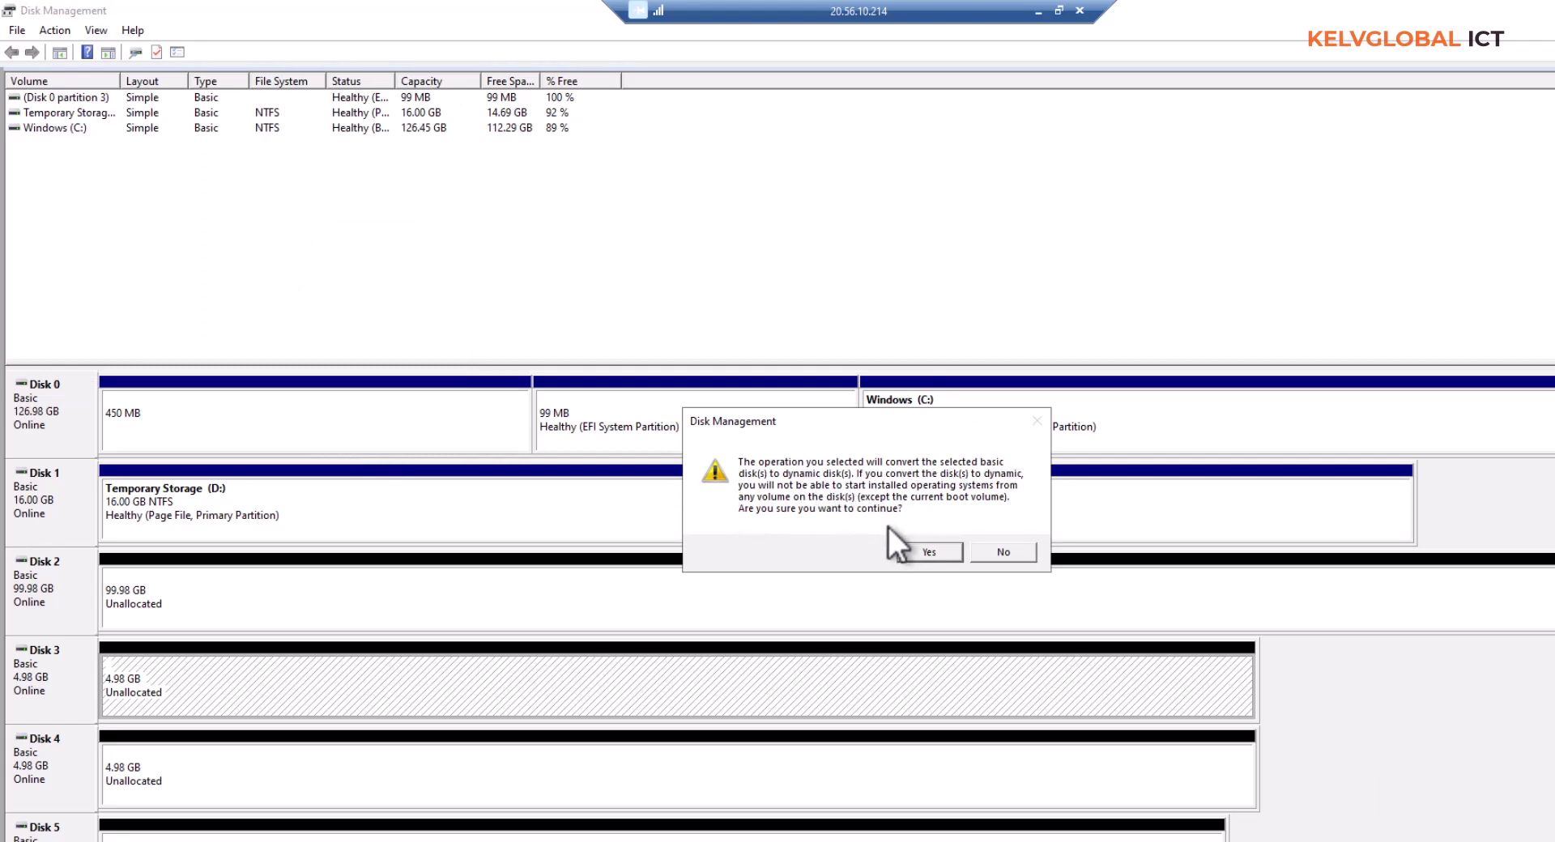
left_click(927, 551)
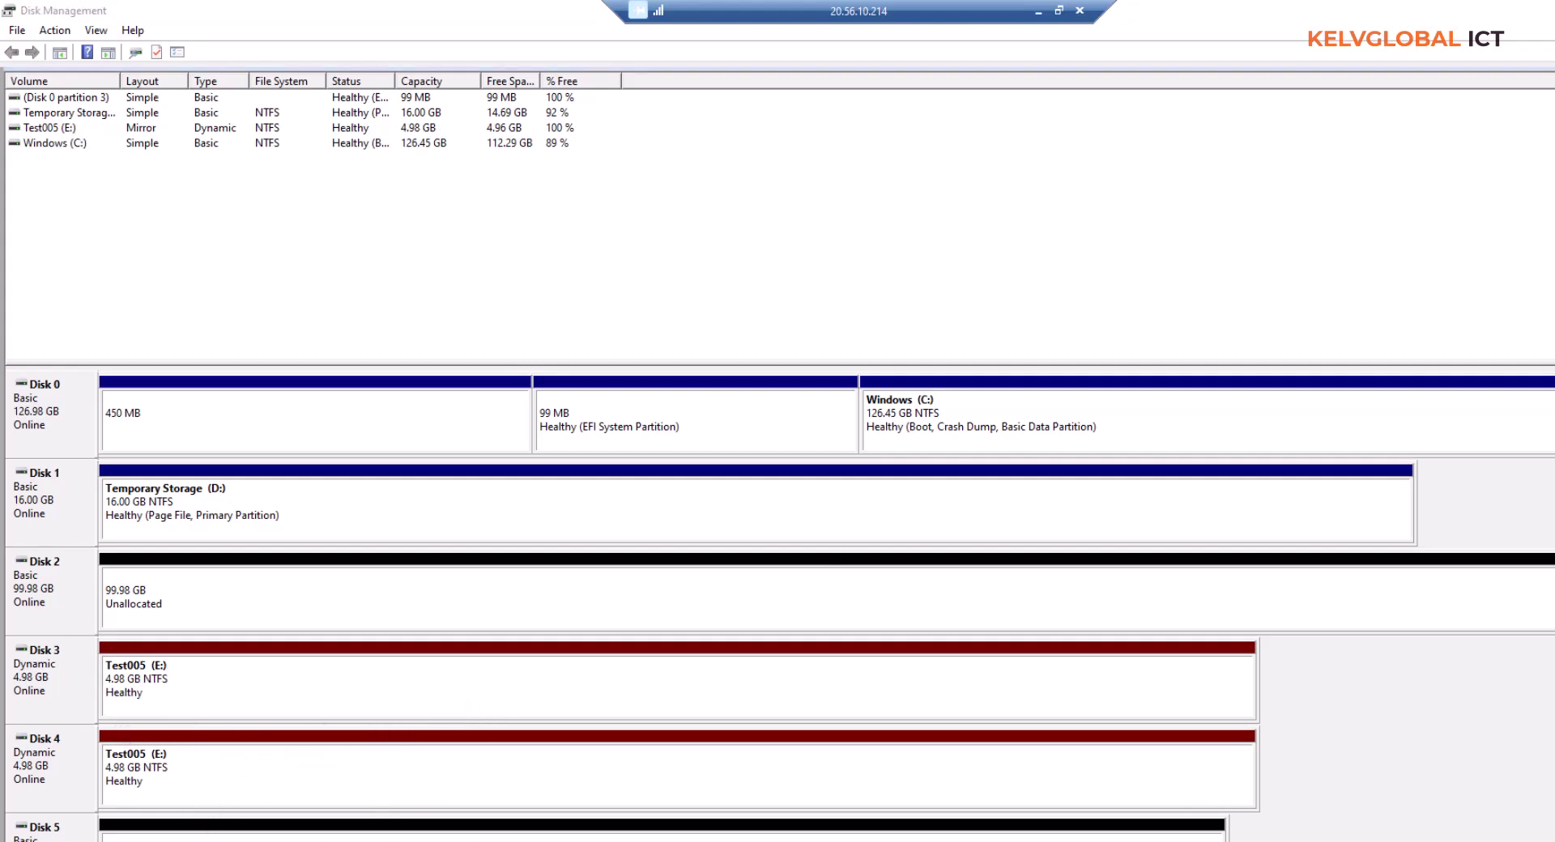
- In File Explorer, create a folder named Test on the Test005 (E:) drive
left_click(415, 458)
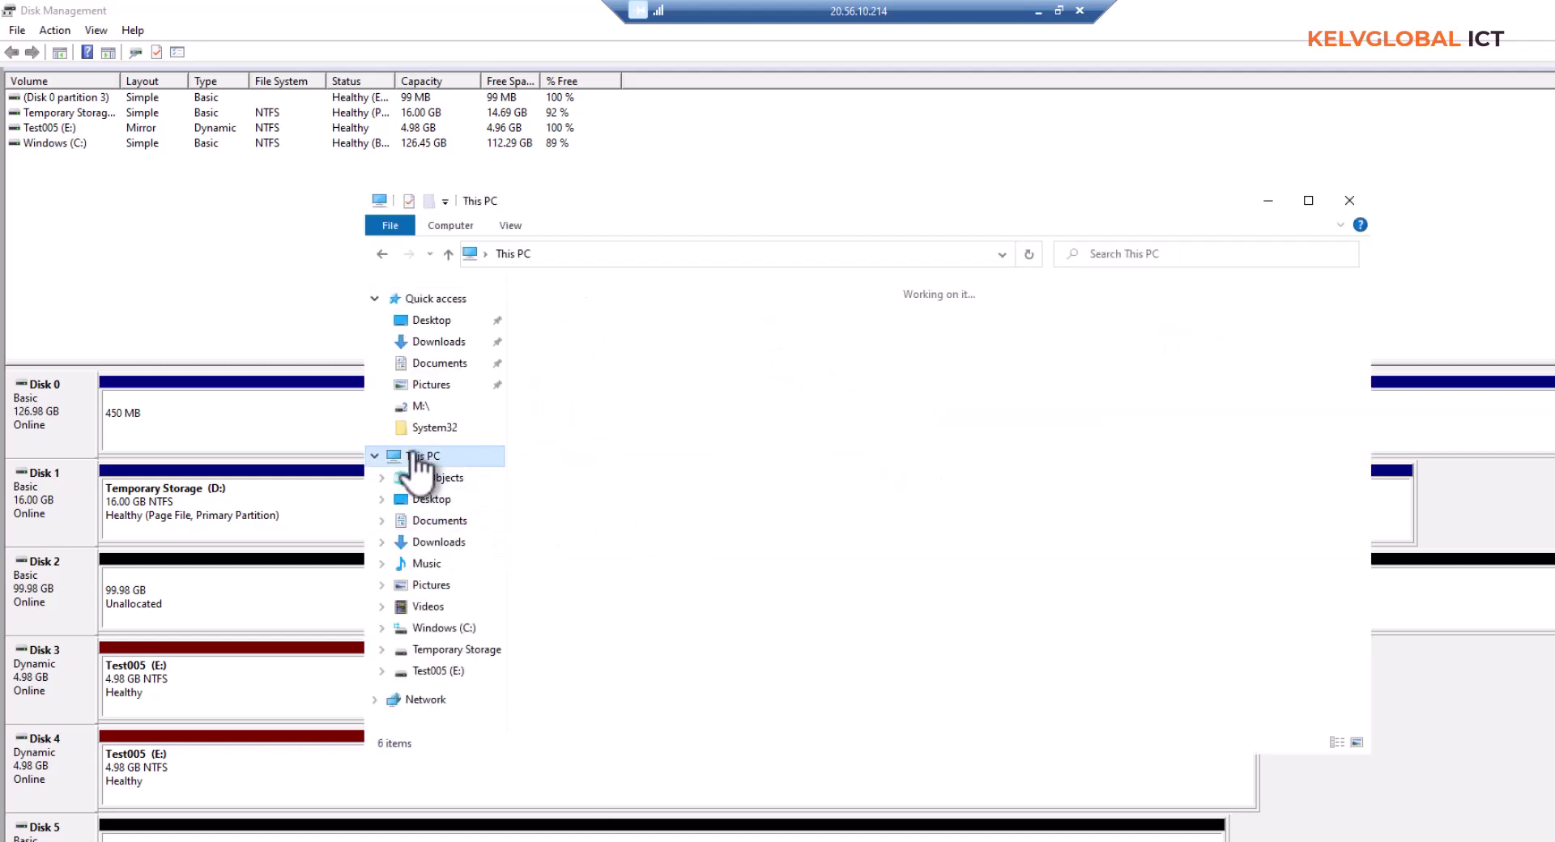
double_click(1056, 507)
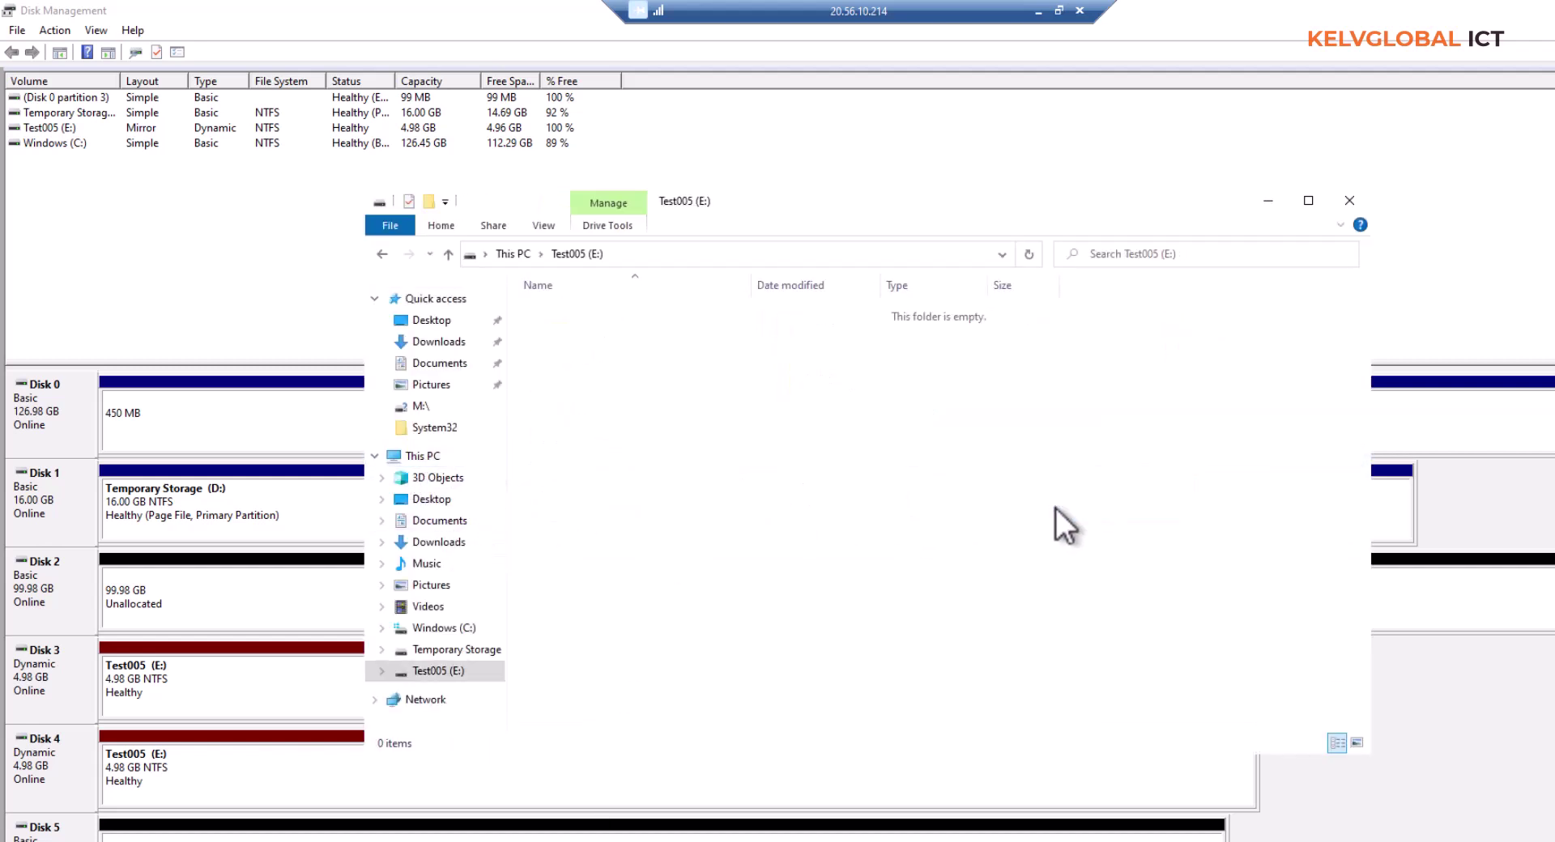
right_click(619, 374)
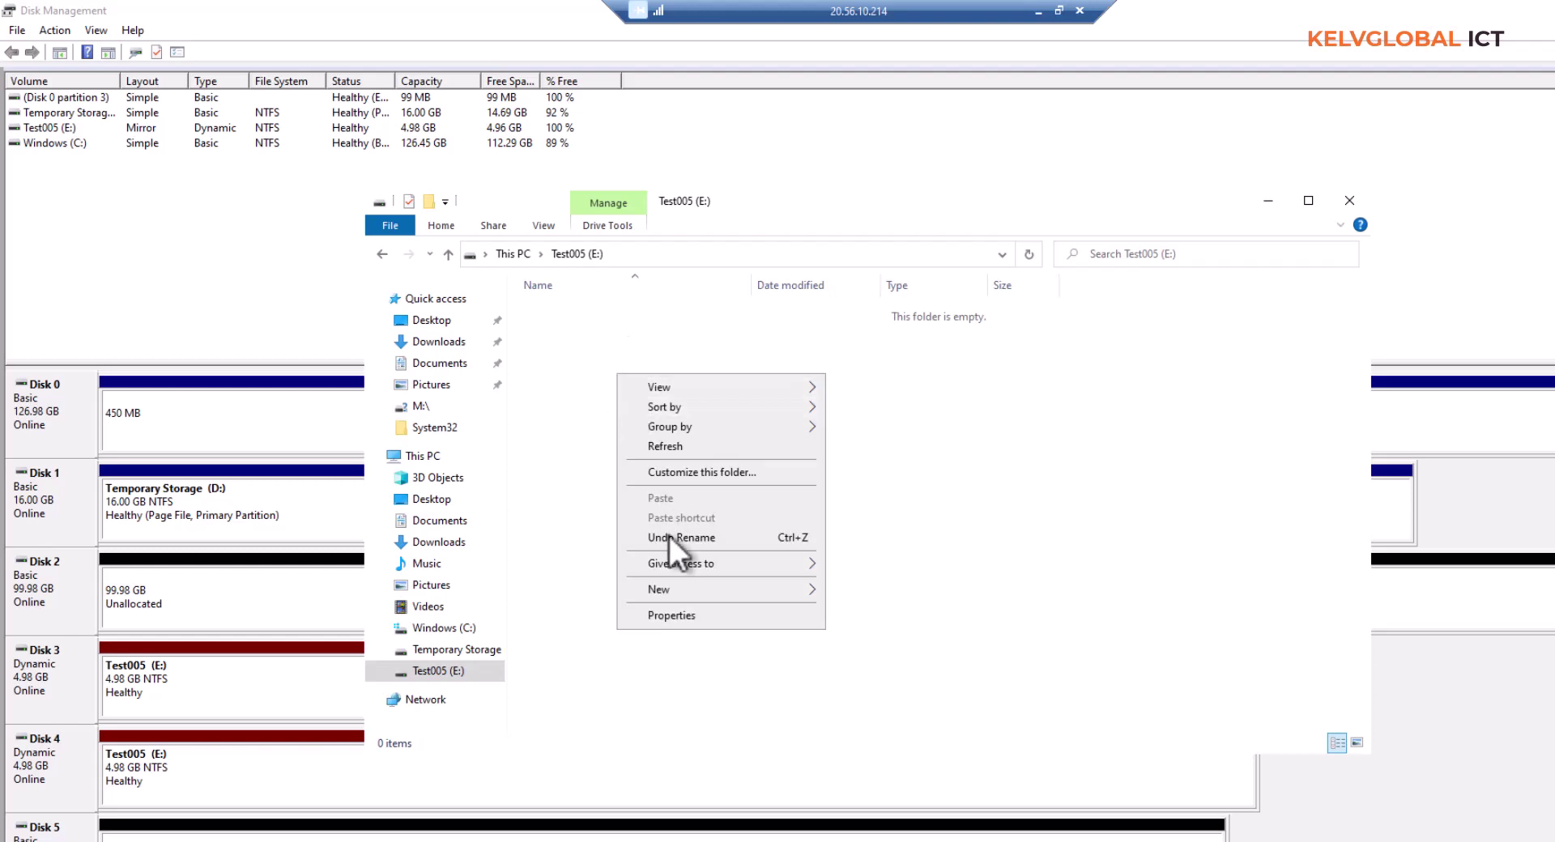
mouse_move(688, 587)
left_click(875, 591)
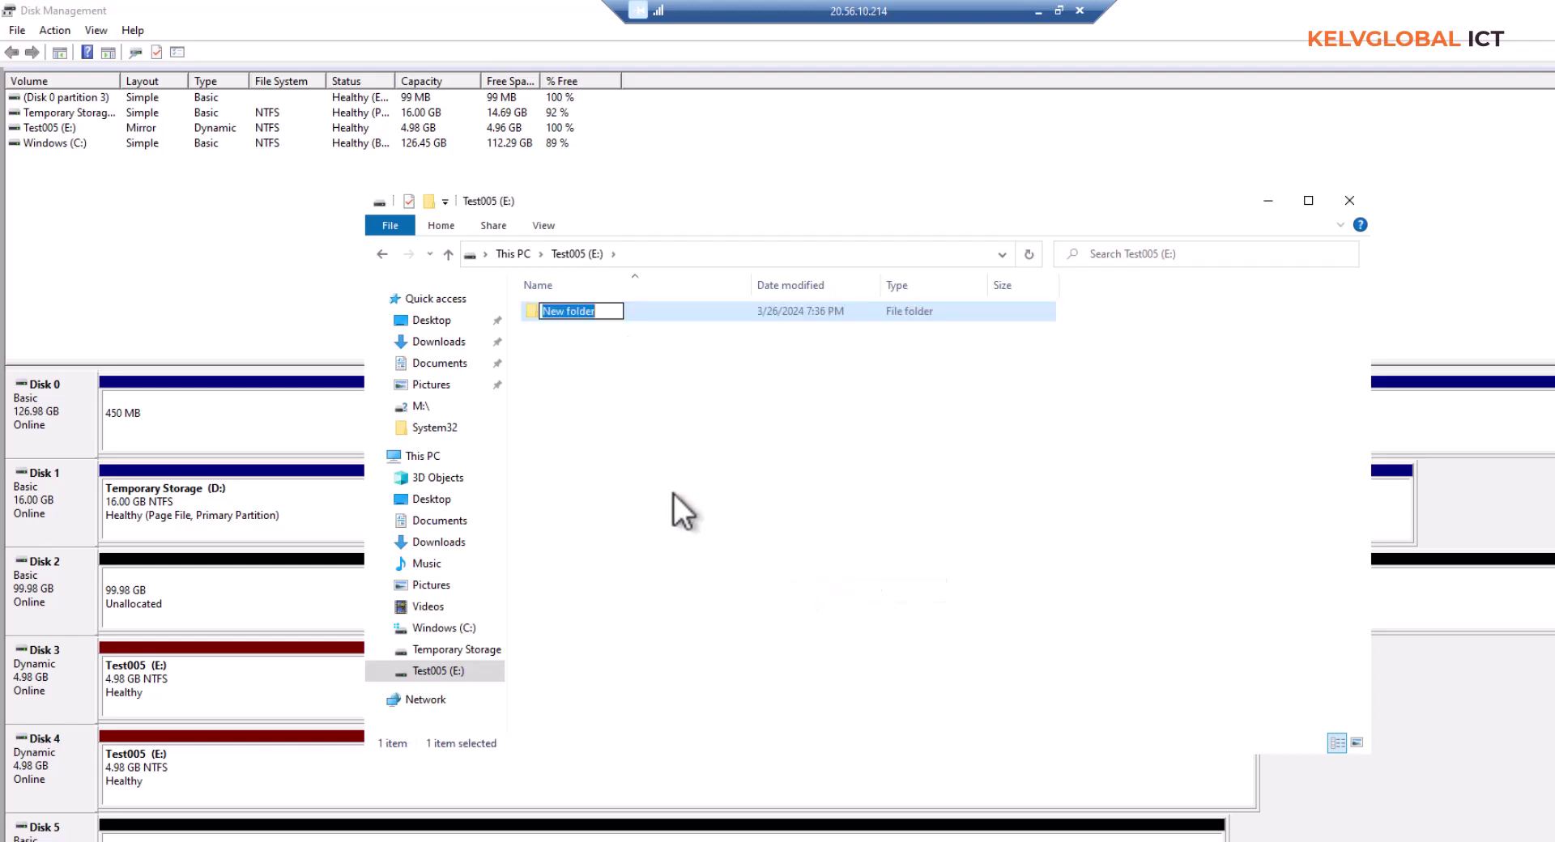
type("Test")
left_click(566, 352)
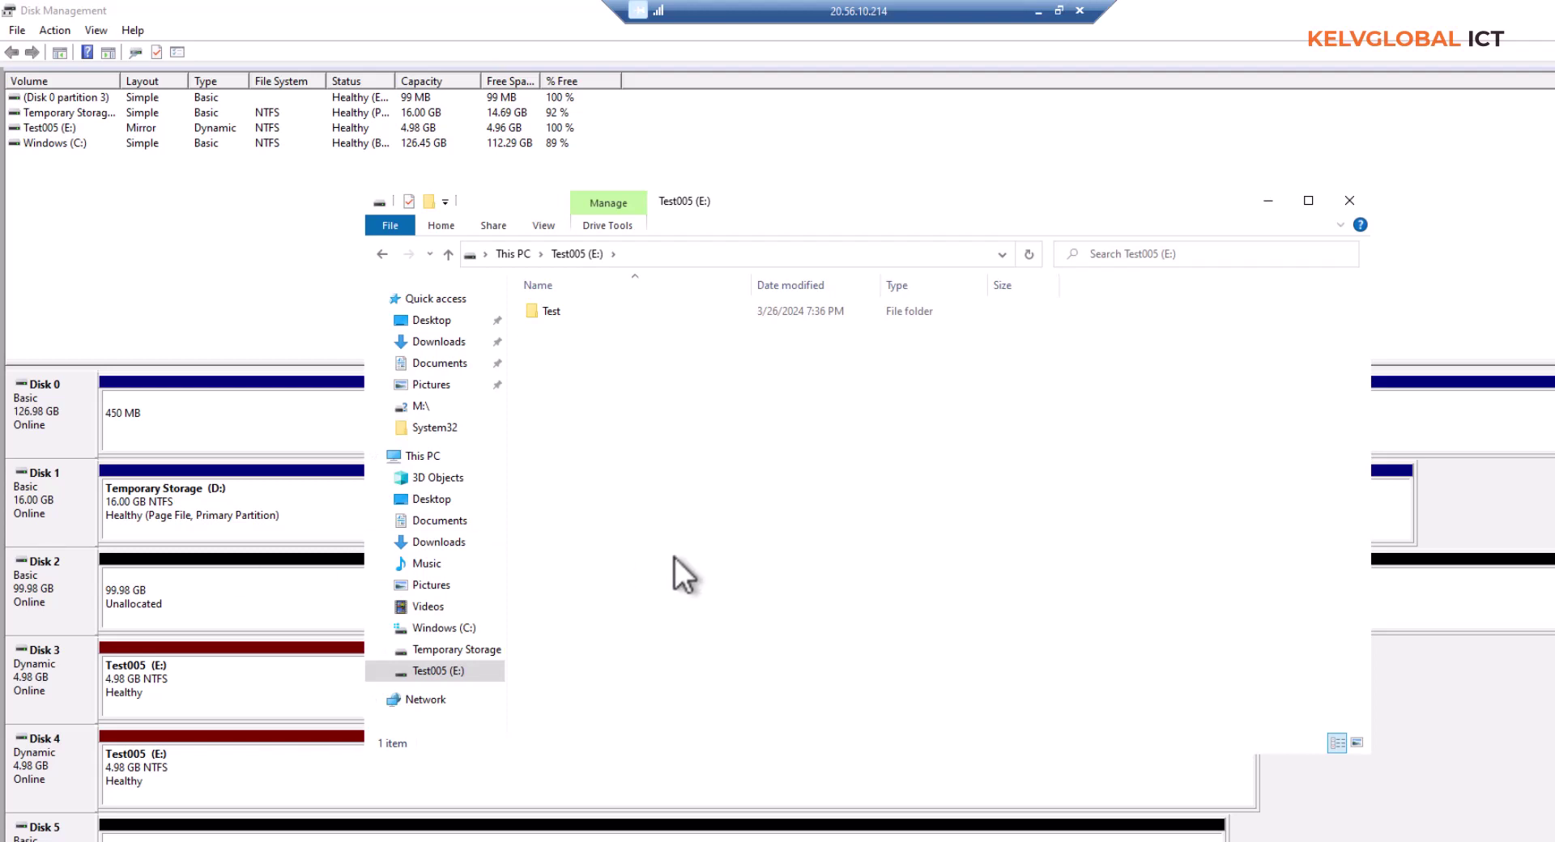
- Back in Disk Management, delete the mirrored volume Test005 from Disk 3, agreeing to erase its data
left_click(1343, 755)
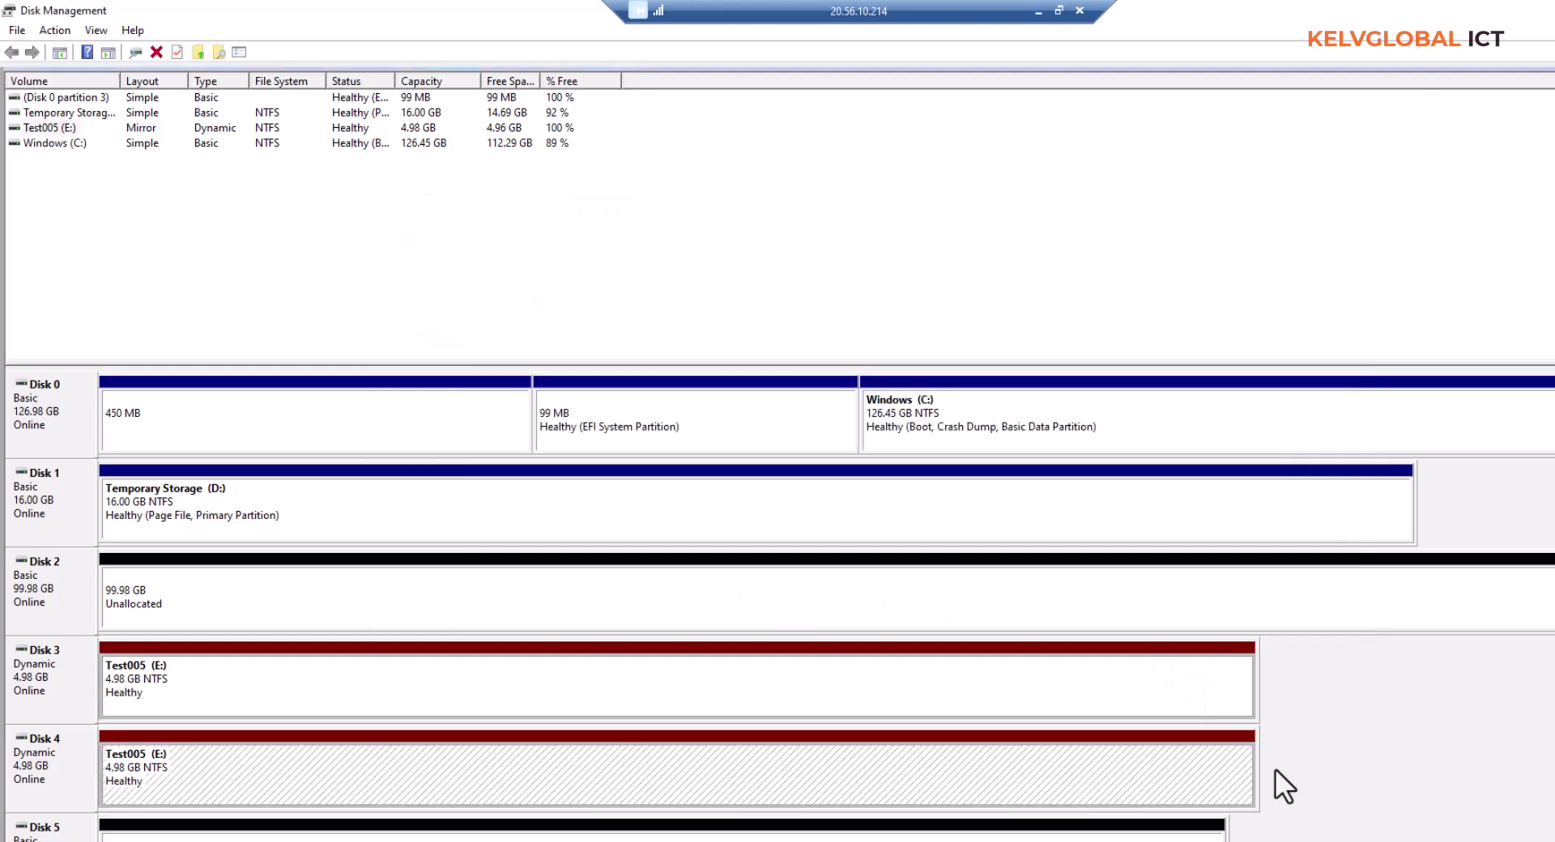
right_click(368, 685)
left_click(421, 612)
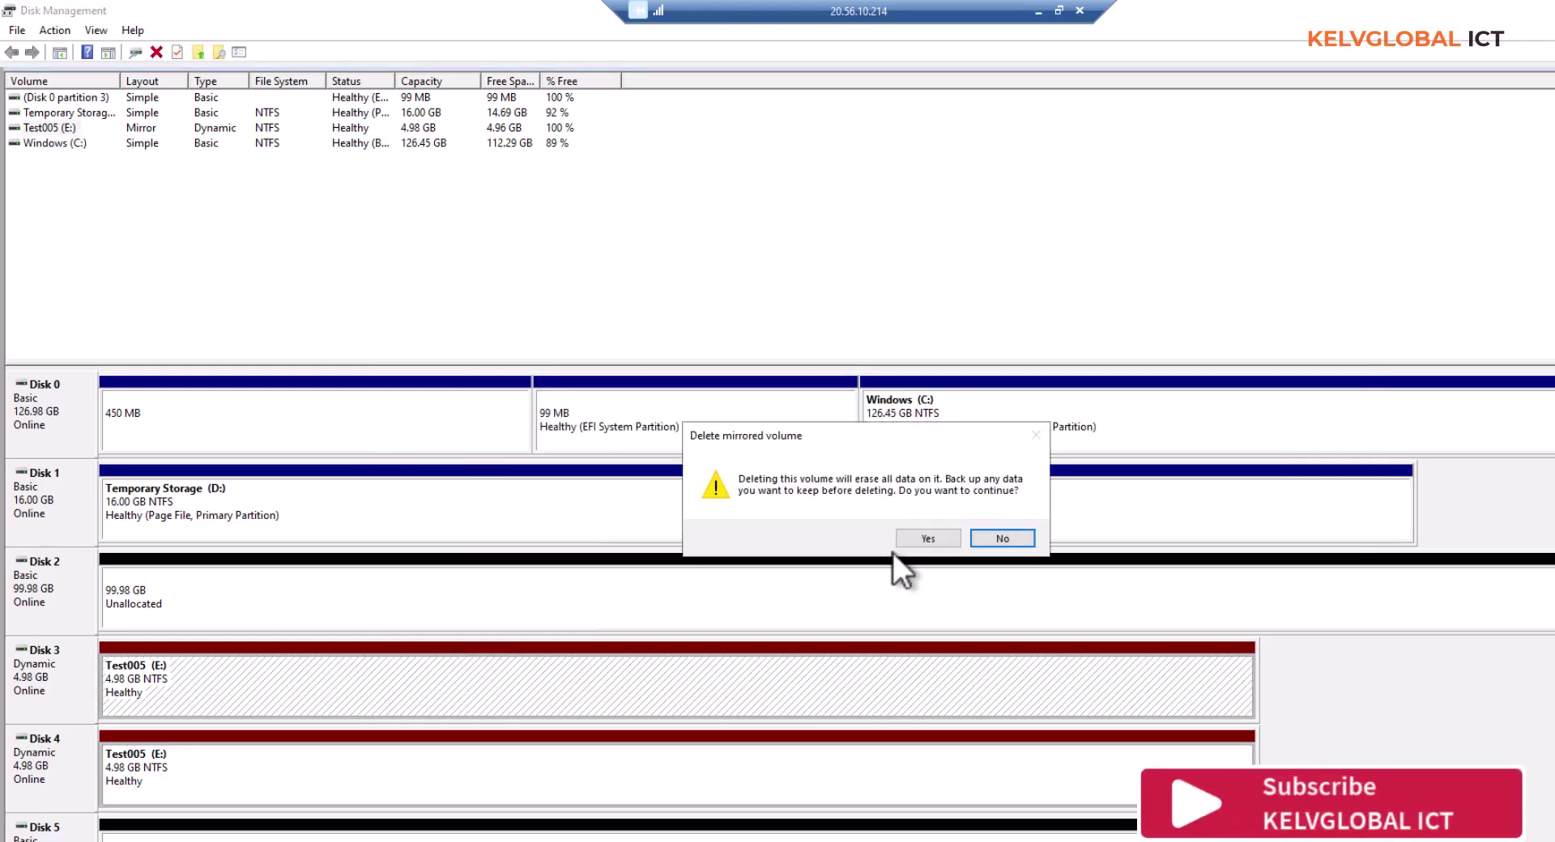
left_click(916, 537)
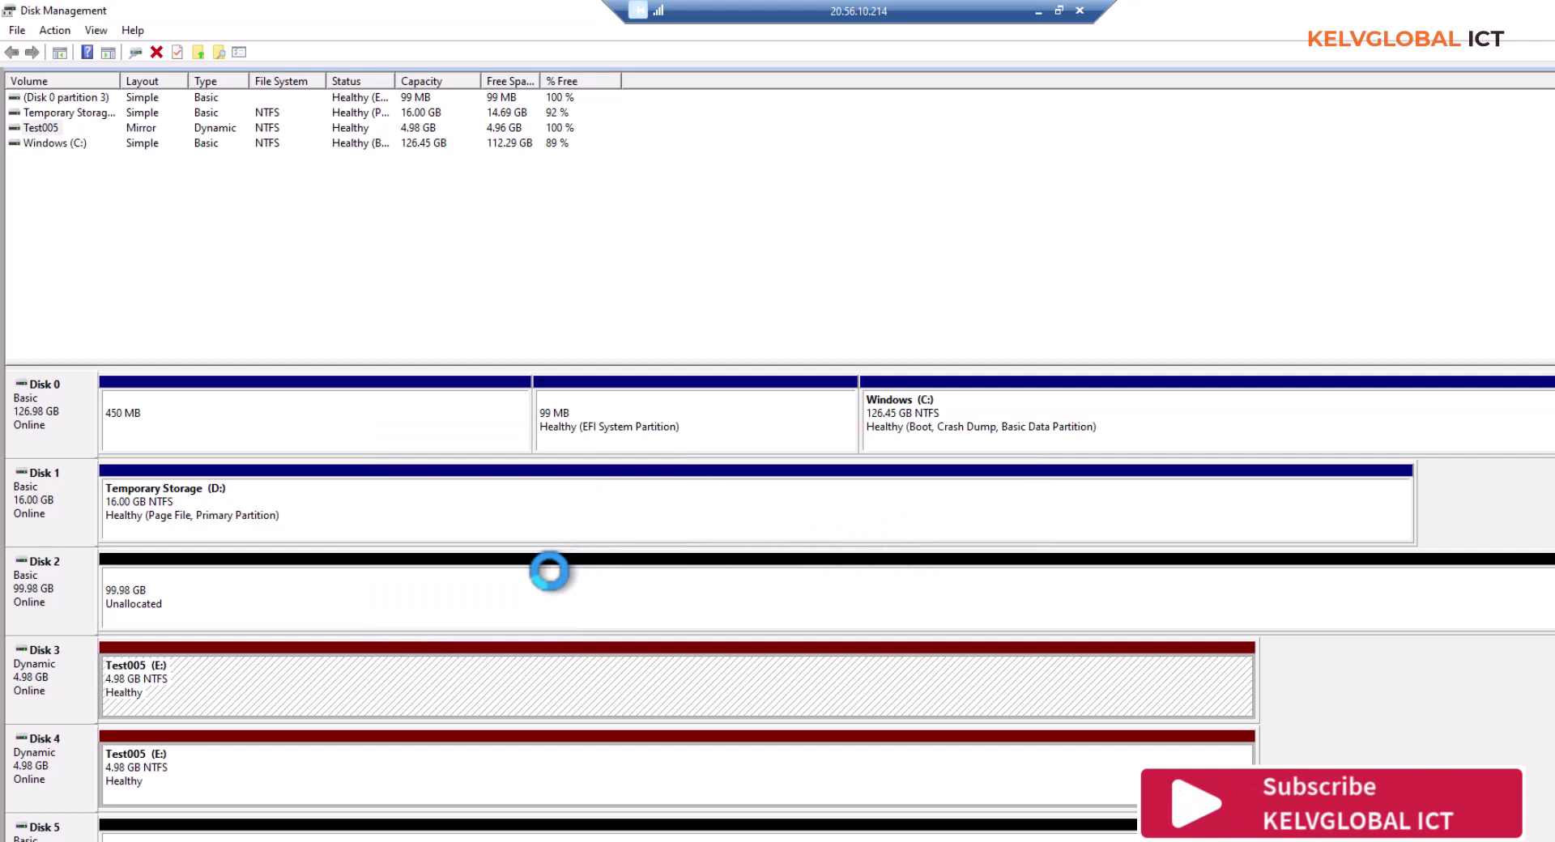
- Start a new RAID-5 volume on Disk 2's unallocated space and add Disk 3, Disk 4 and Disk 5
right_click(392, 678)
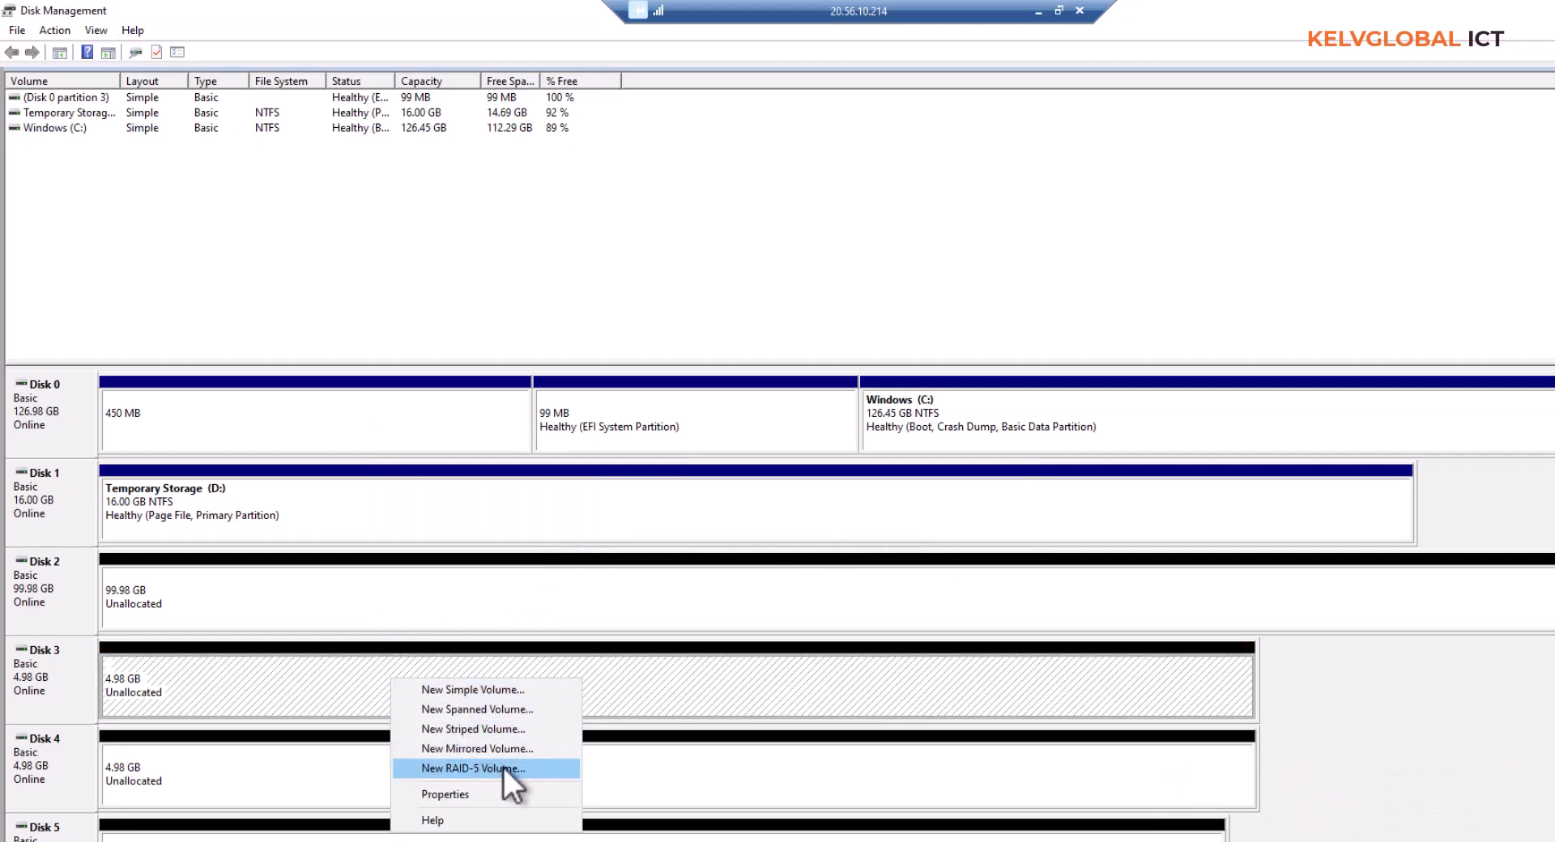
left_click(1289, 763)
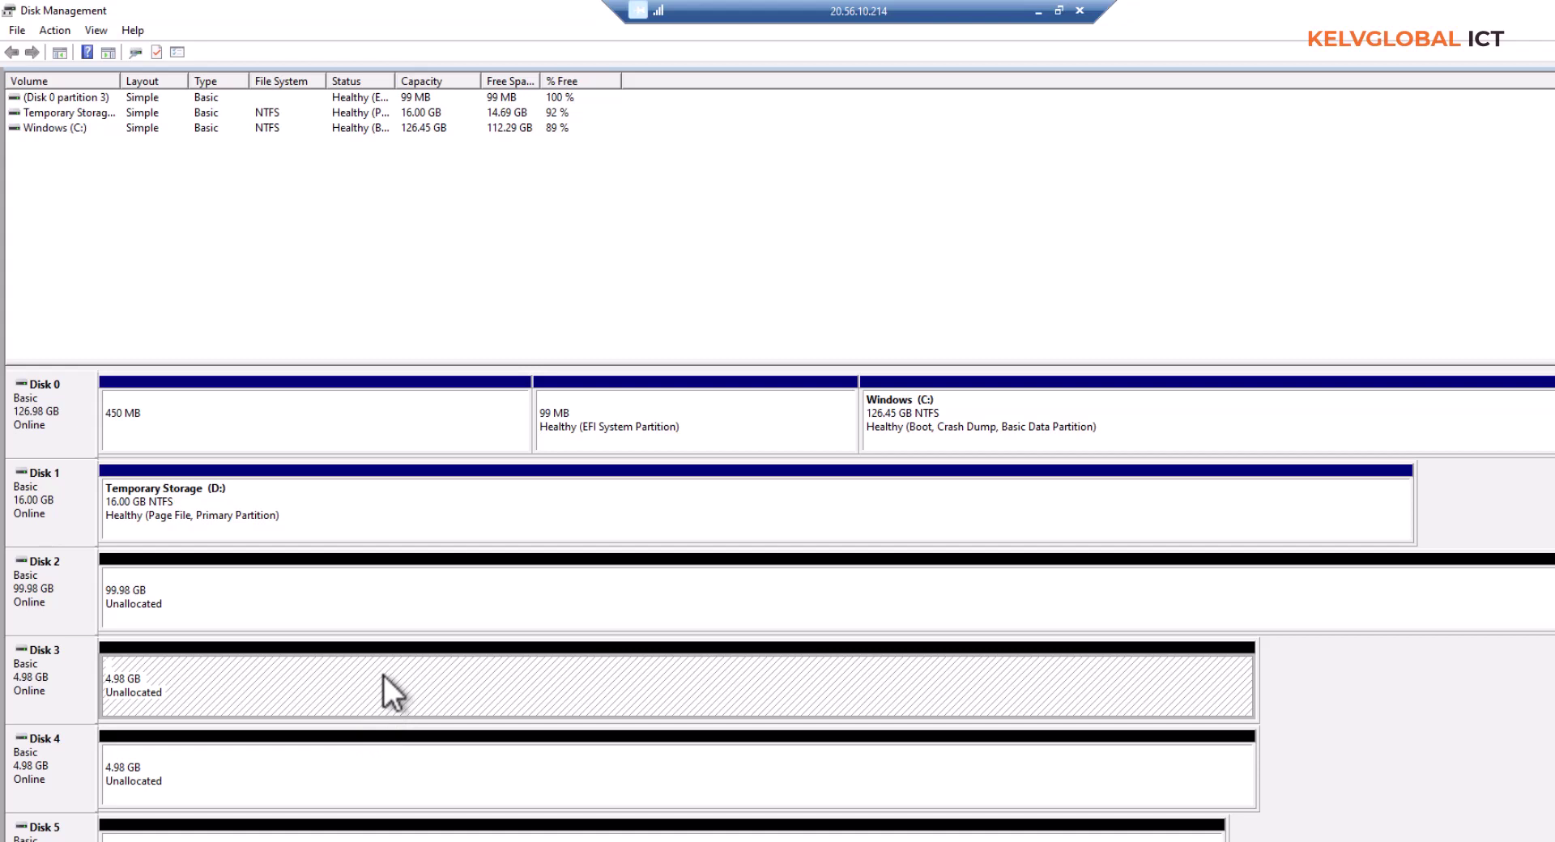
right_click(267, 604)
left_click(345, 693)
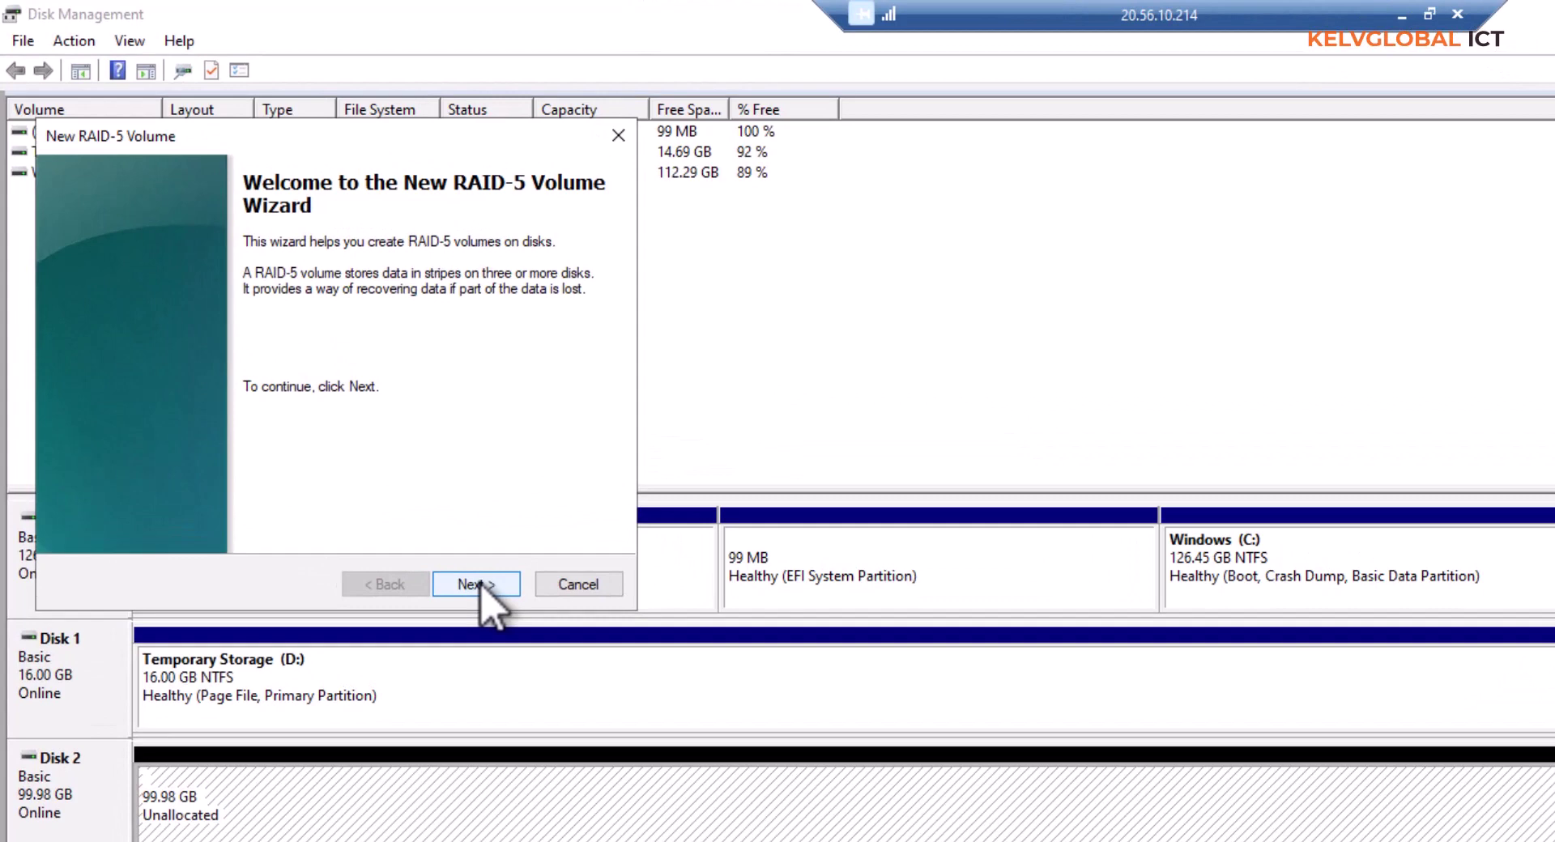
left_click(483, 584)
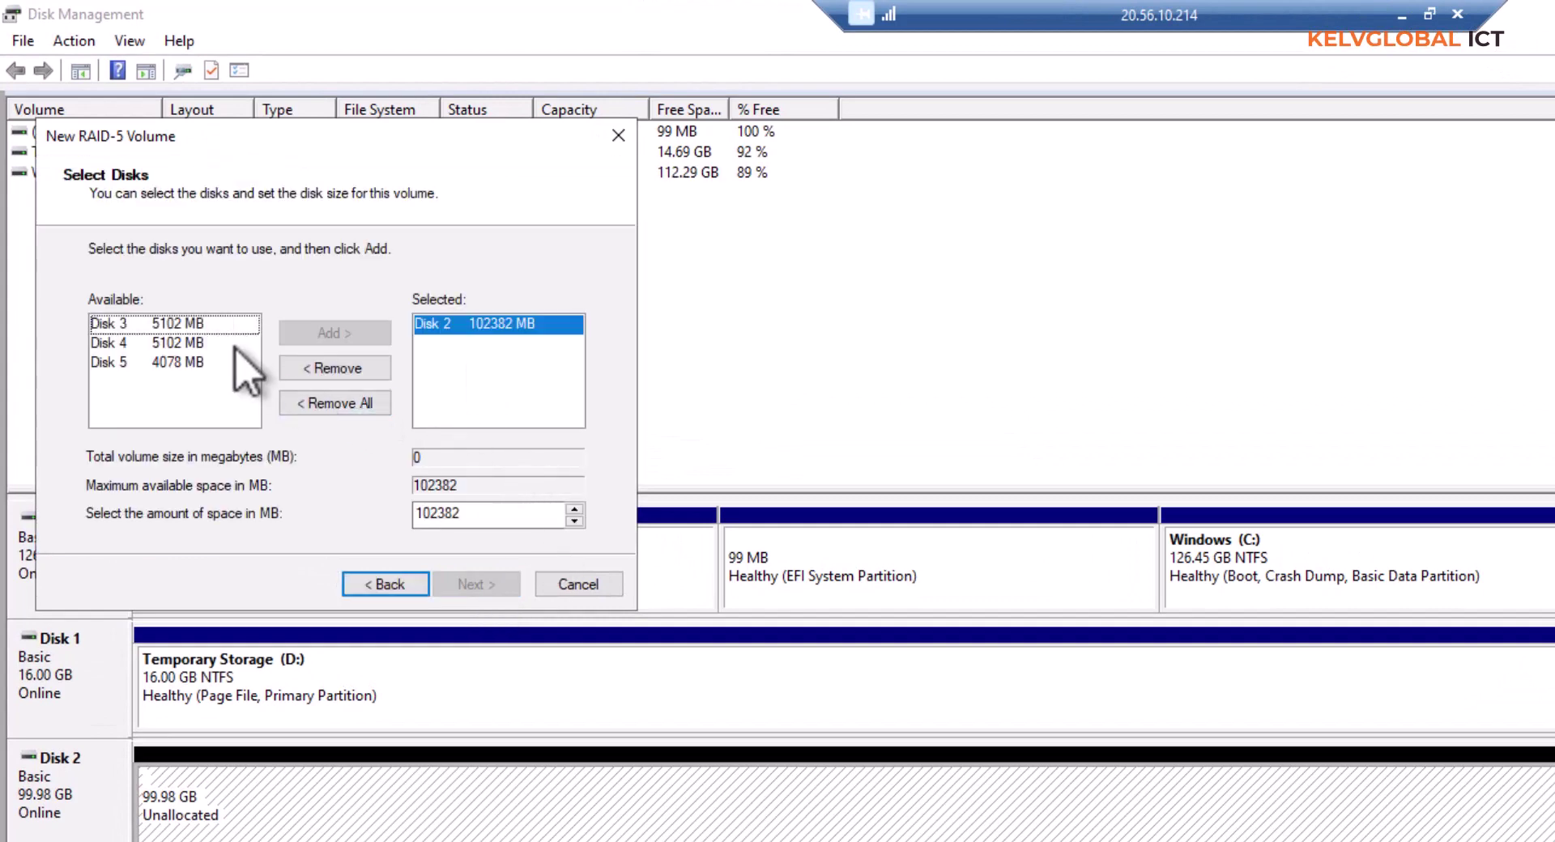
left_click(215, 324)
left_click(328, 334)
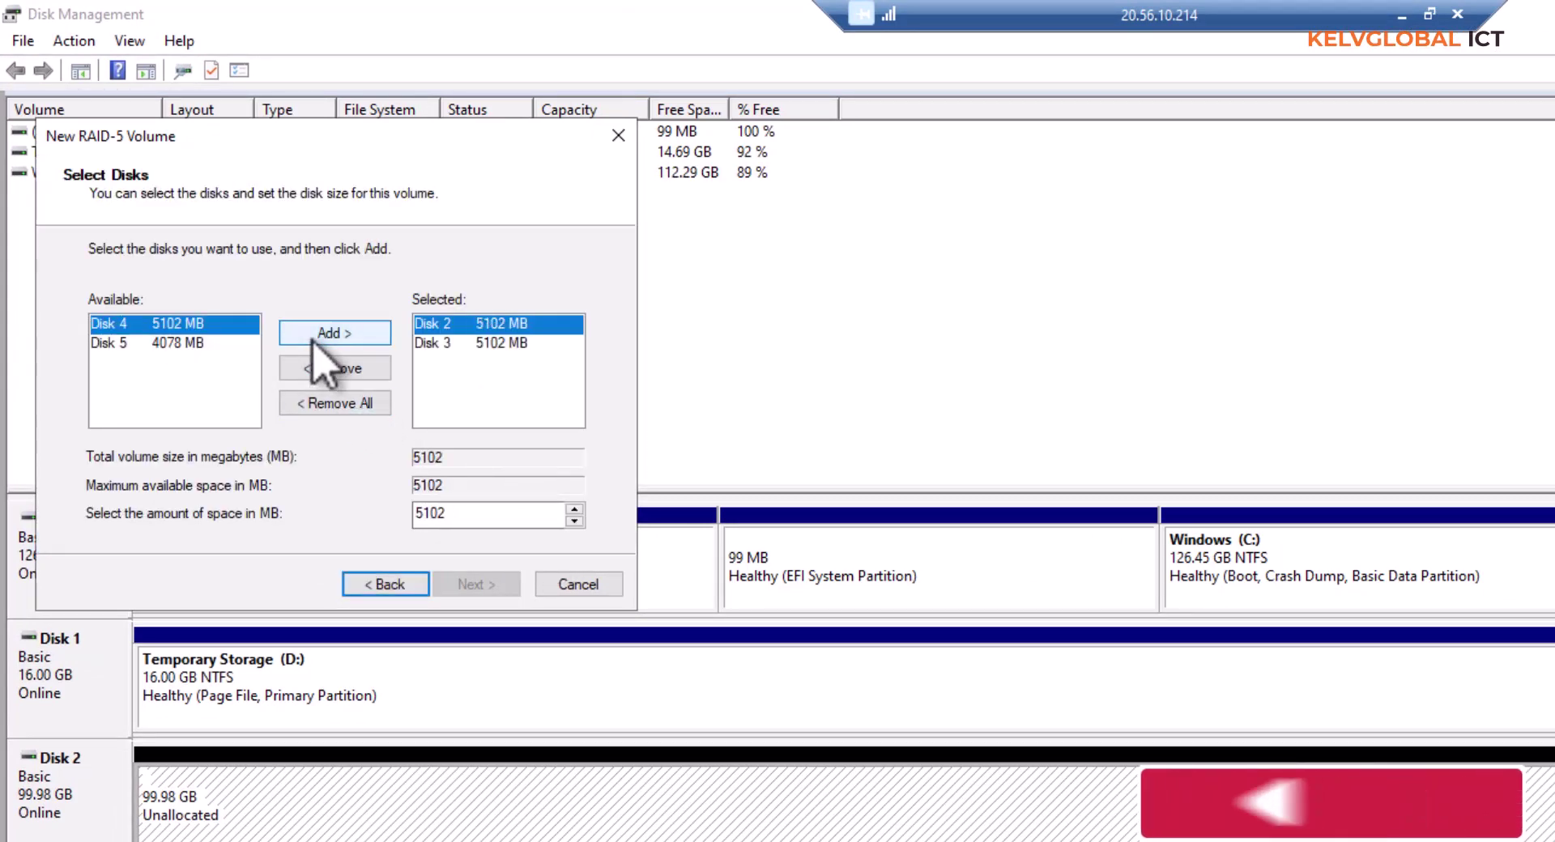
left_click(313, 341)
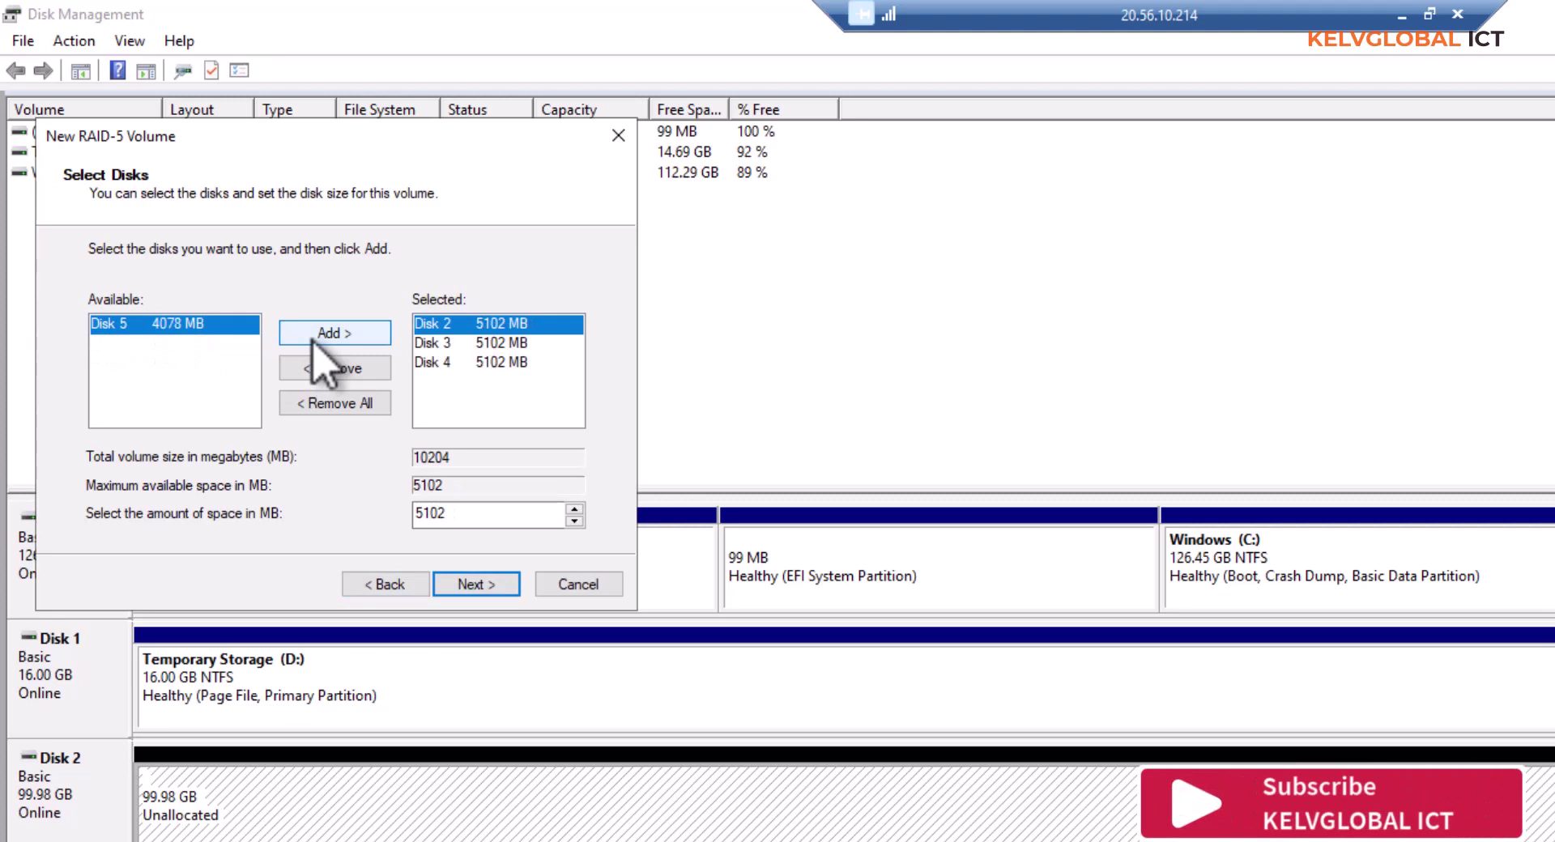
left_click(317, 338)
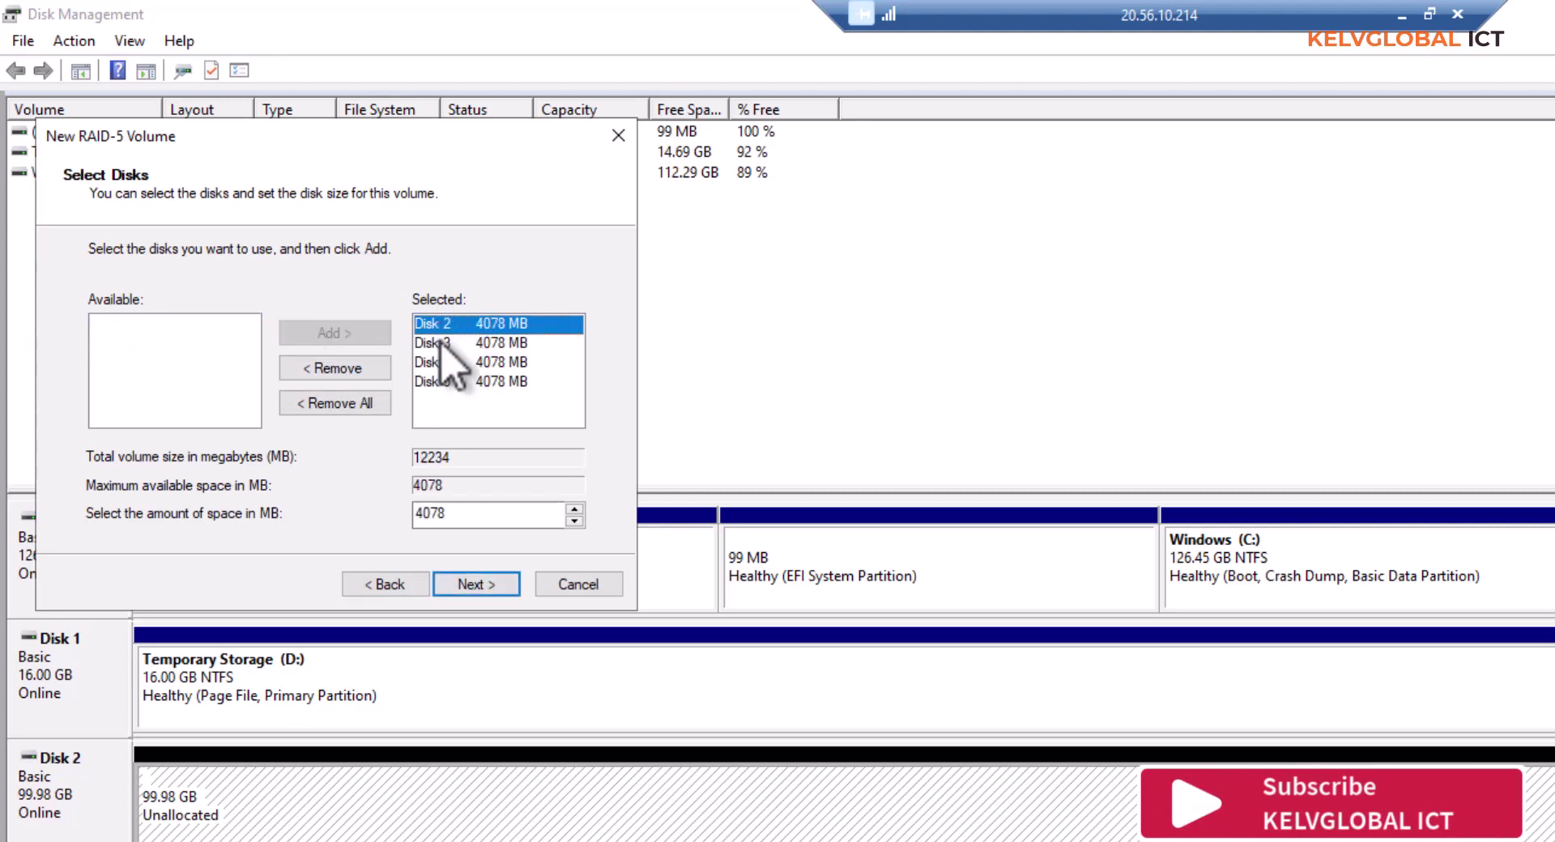
- Keep drive letter E for the RAID-5 volume, enable quick format and label it Test006
left_click(470, 584)
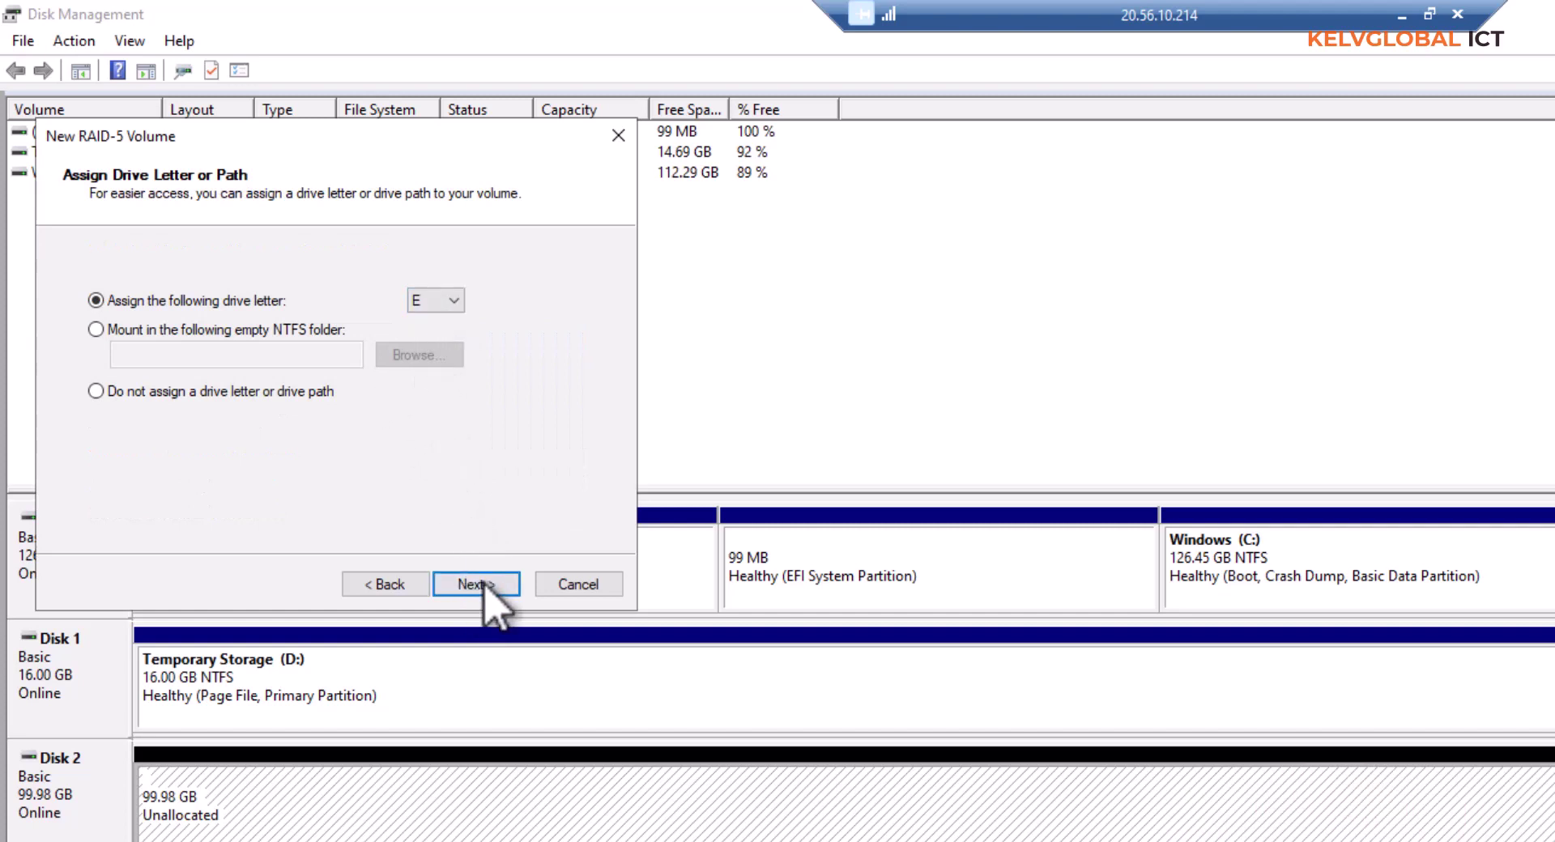
left_click(478, 584)
left_click(239, 456)
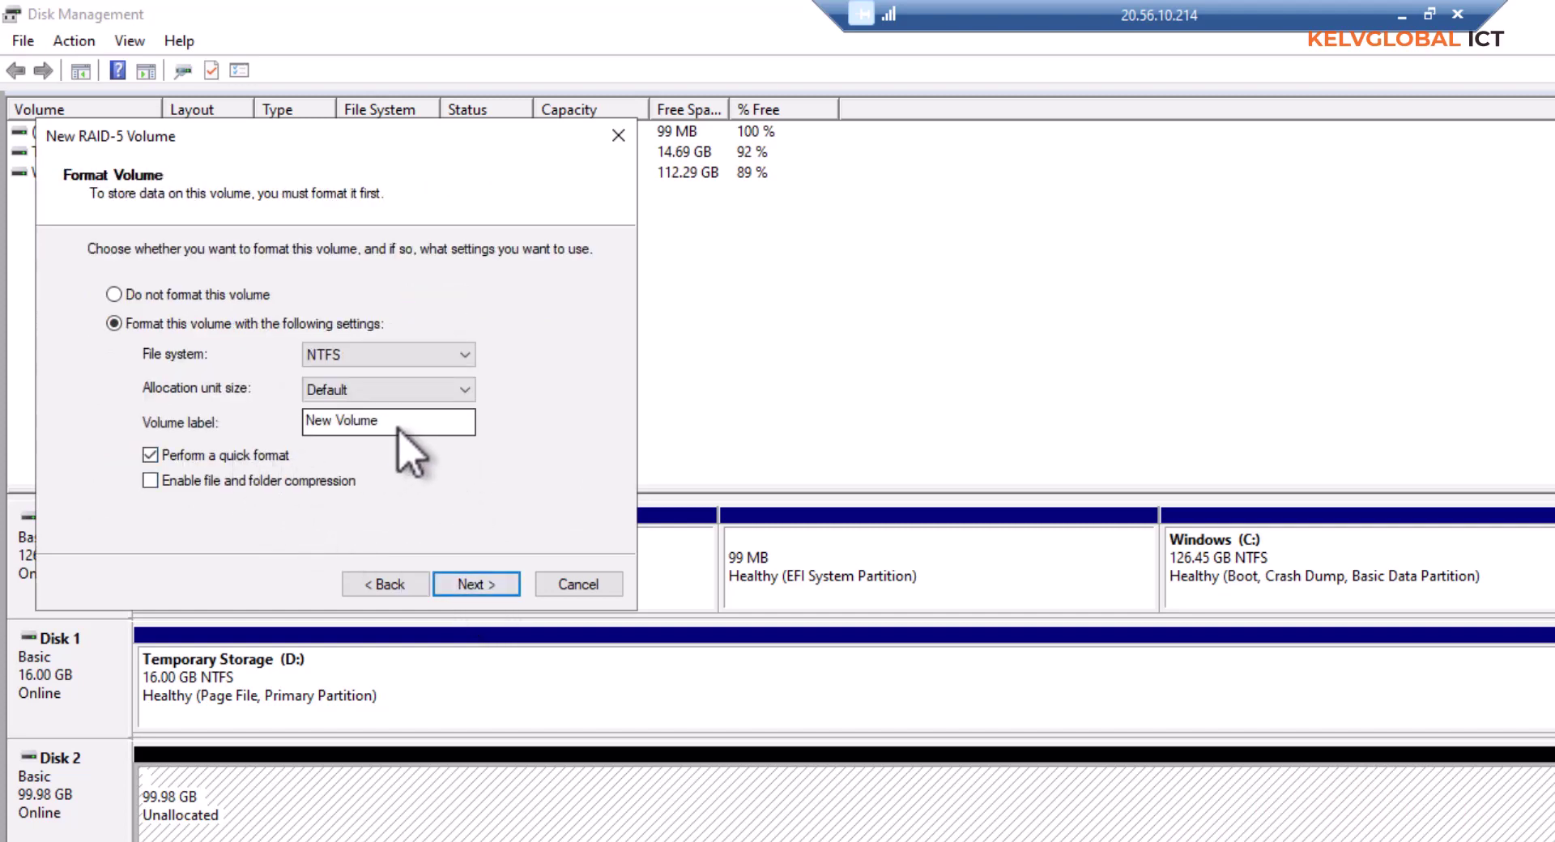
left_click_drag(396, 423, 155, 421)
type("T")
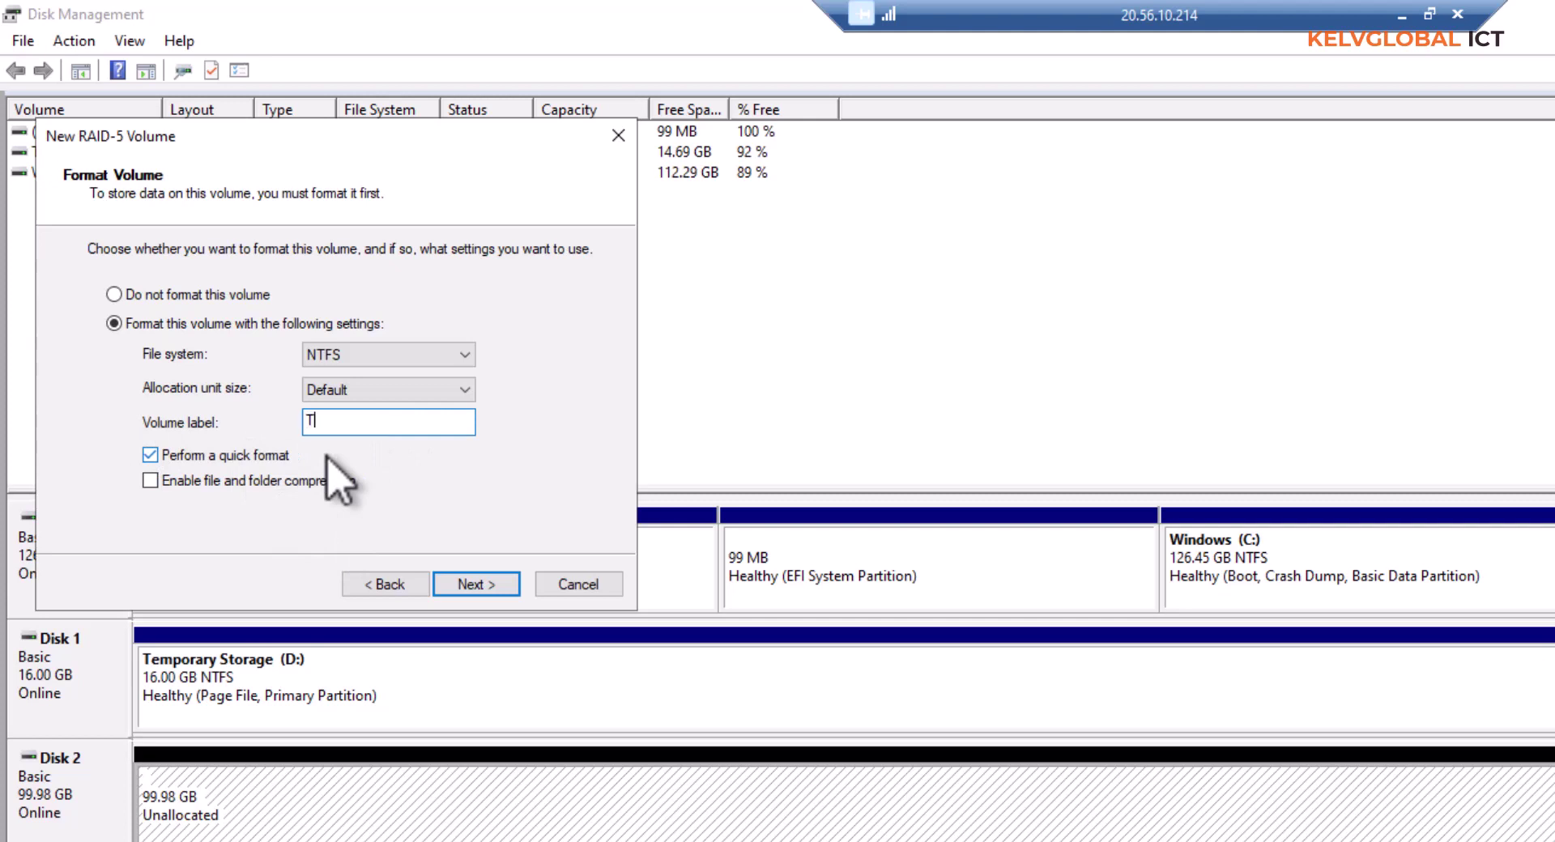
type("est0066")
key("BackSpace")
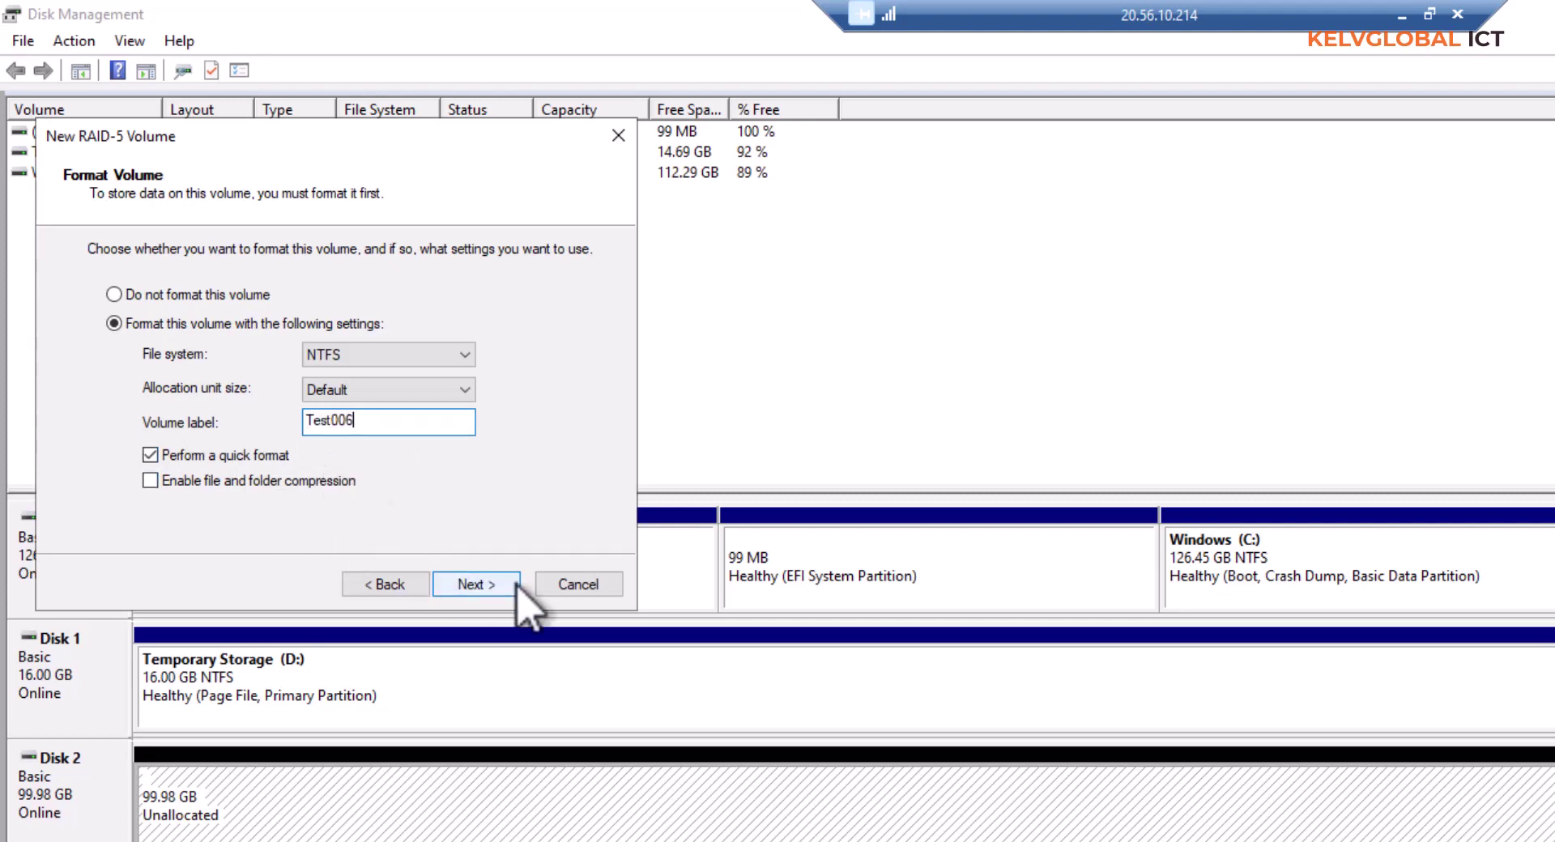
- Finish creating the RAID-5 volume and agree to convert its basic disks to dynamic disks
left_click(474, 585)
left_click(475, 585)
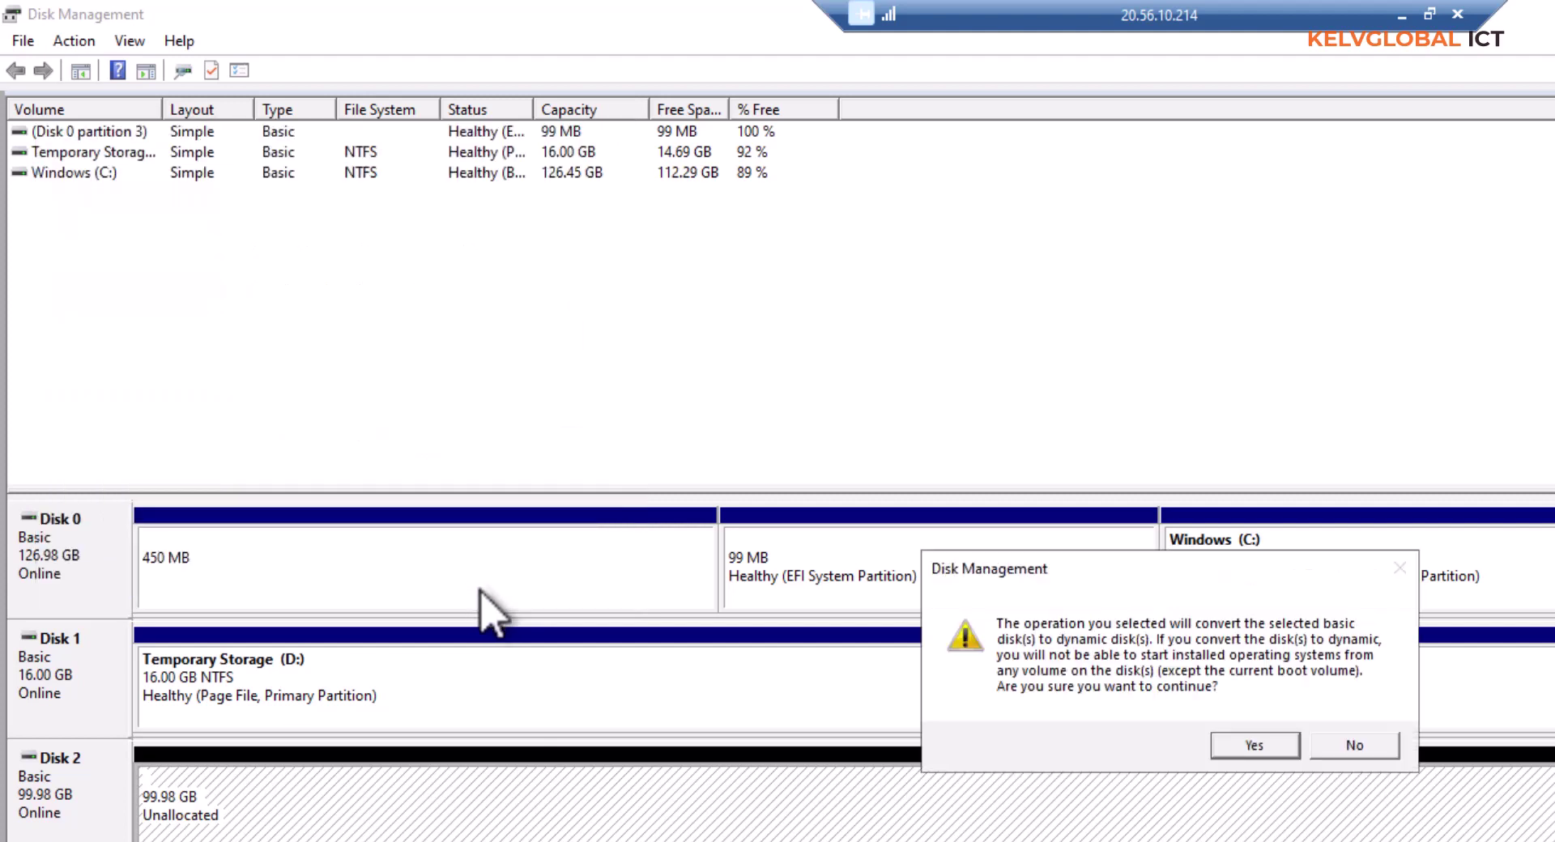
left_click(1252, 745)
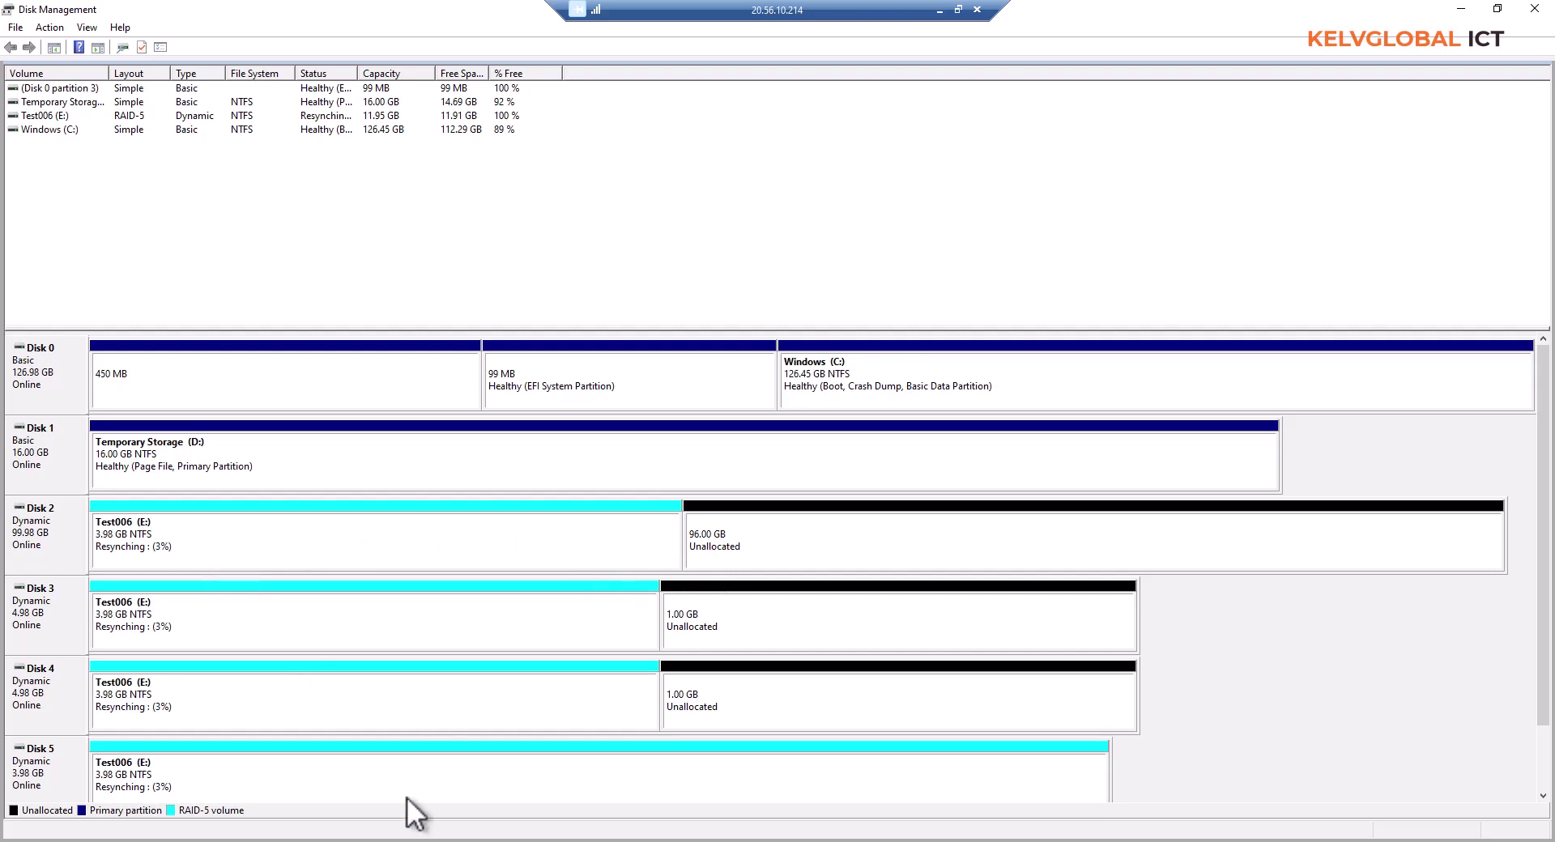
- In File Explorer, open the Test006 (E:) drive from This PC to inspect its contents, and return to the drive overview
left_click(460, 841)
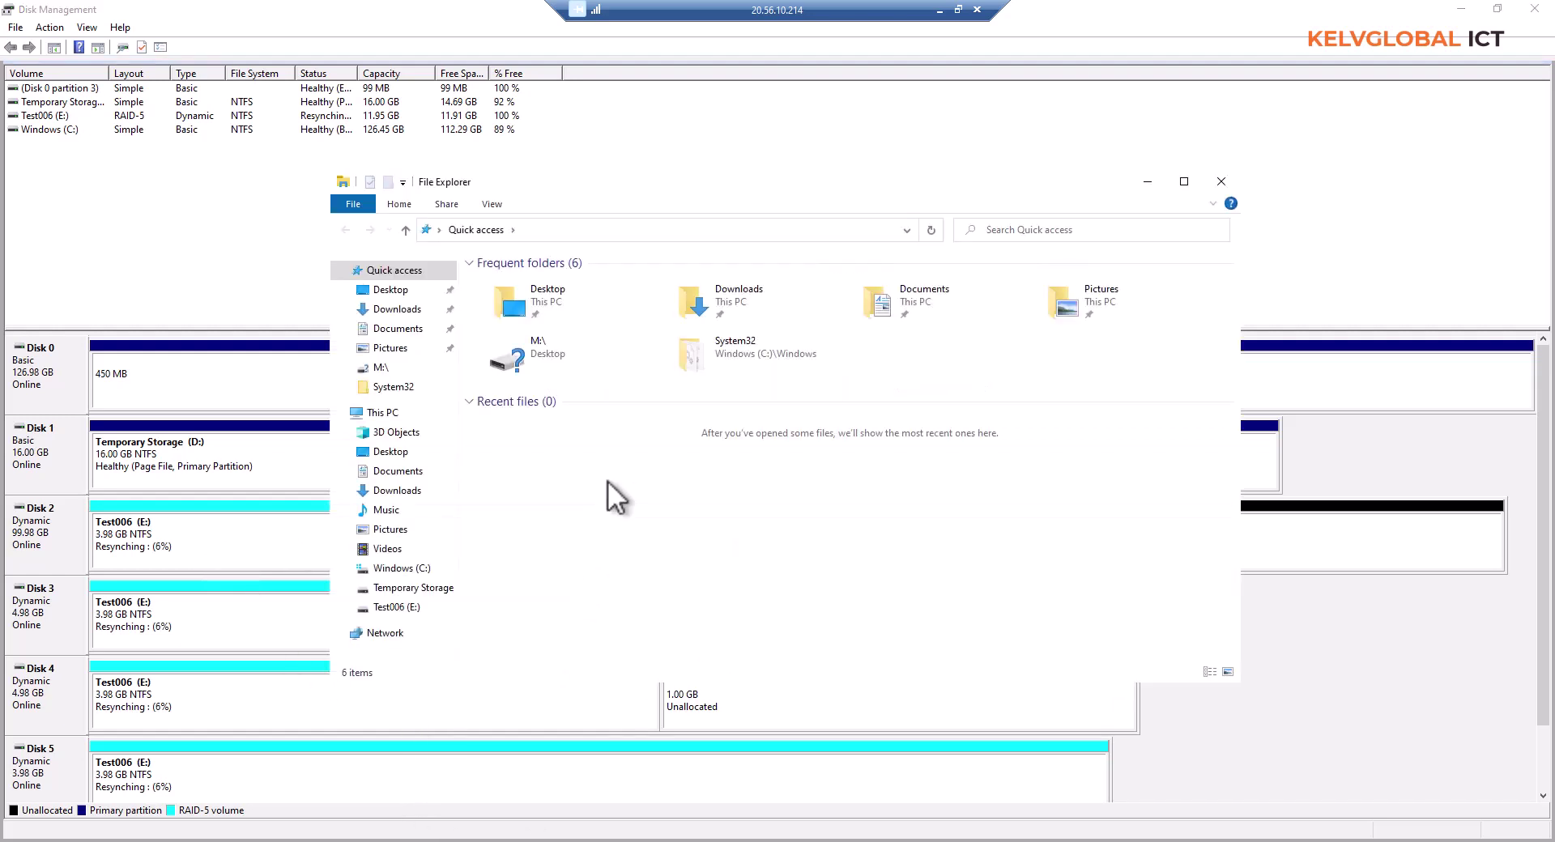
left_click(384, 413)
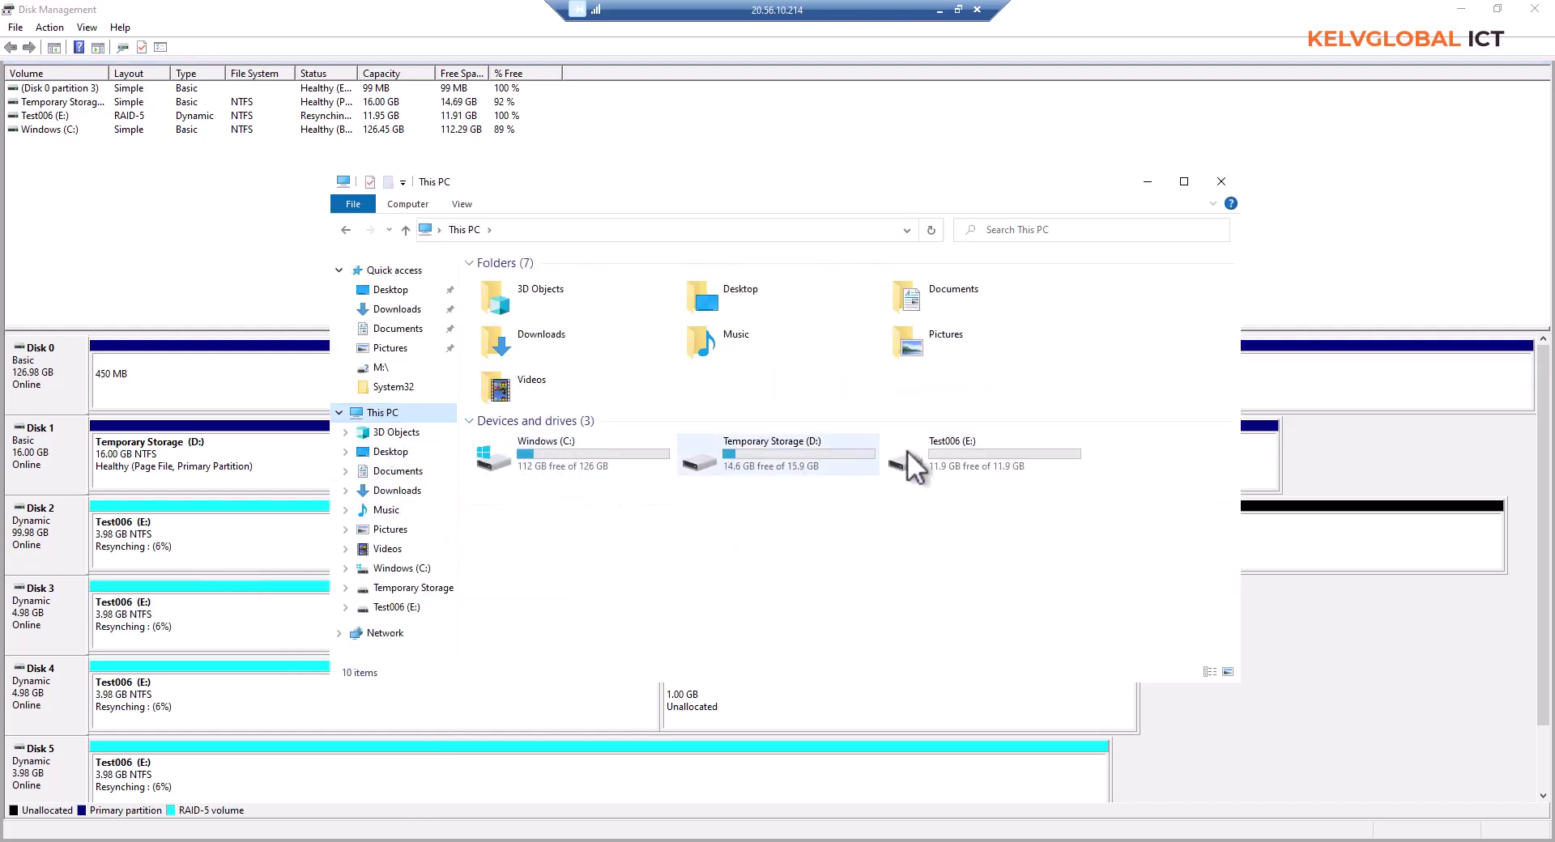
double_click(989, 458)
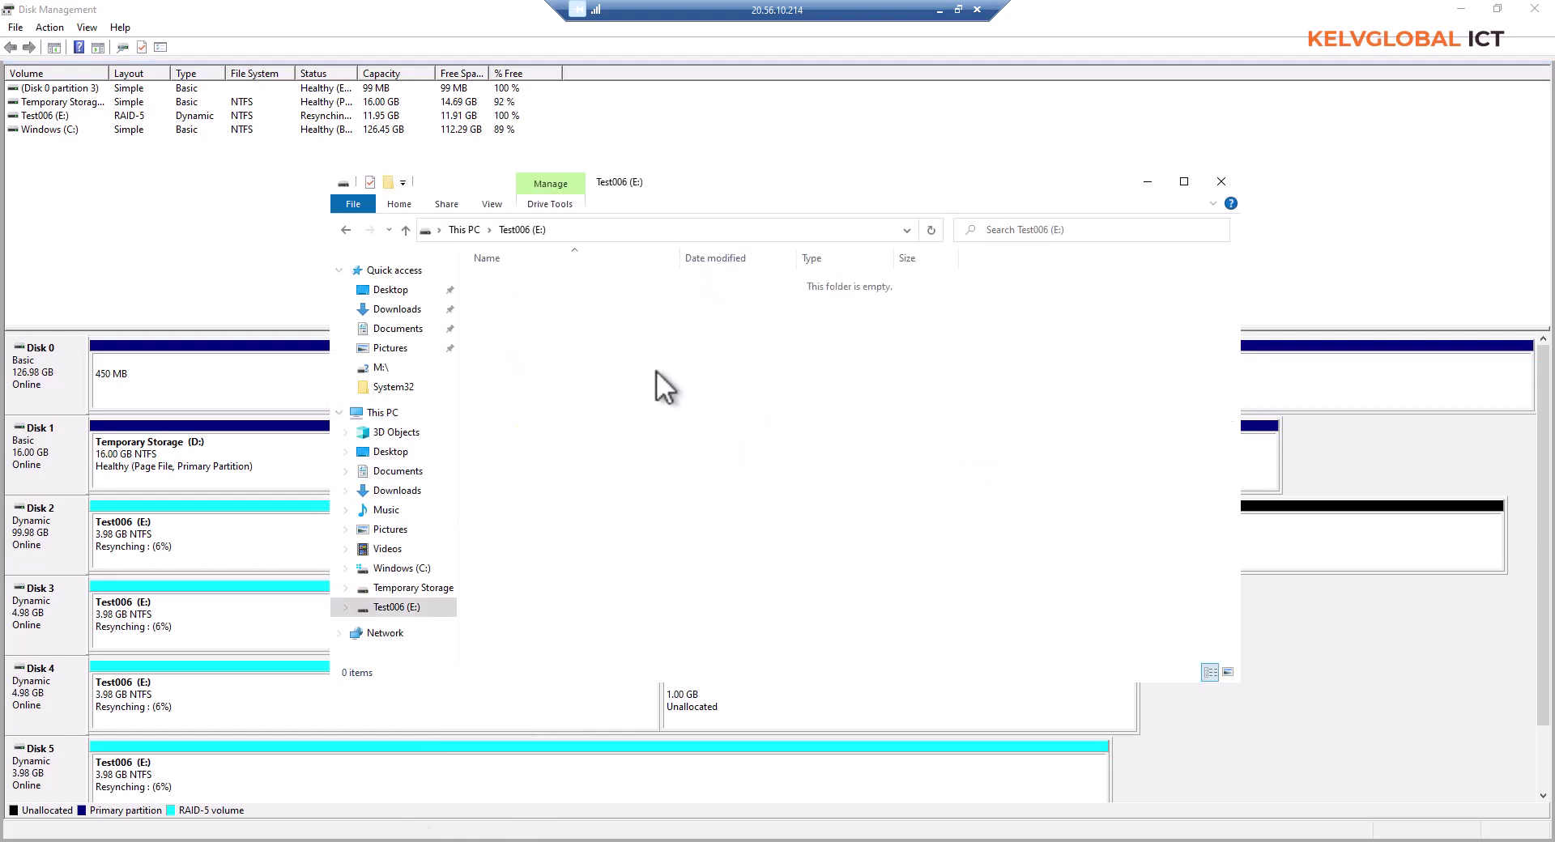
left_click(346, 230)
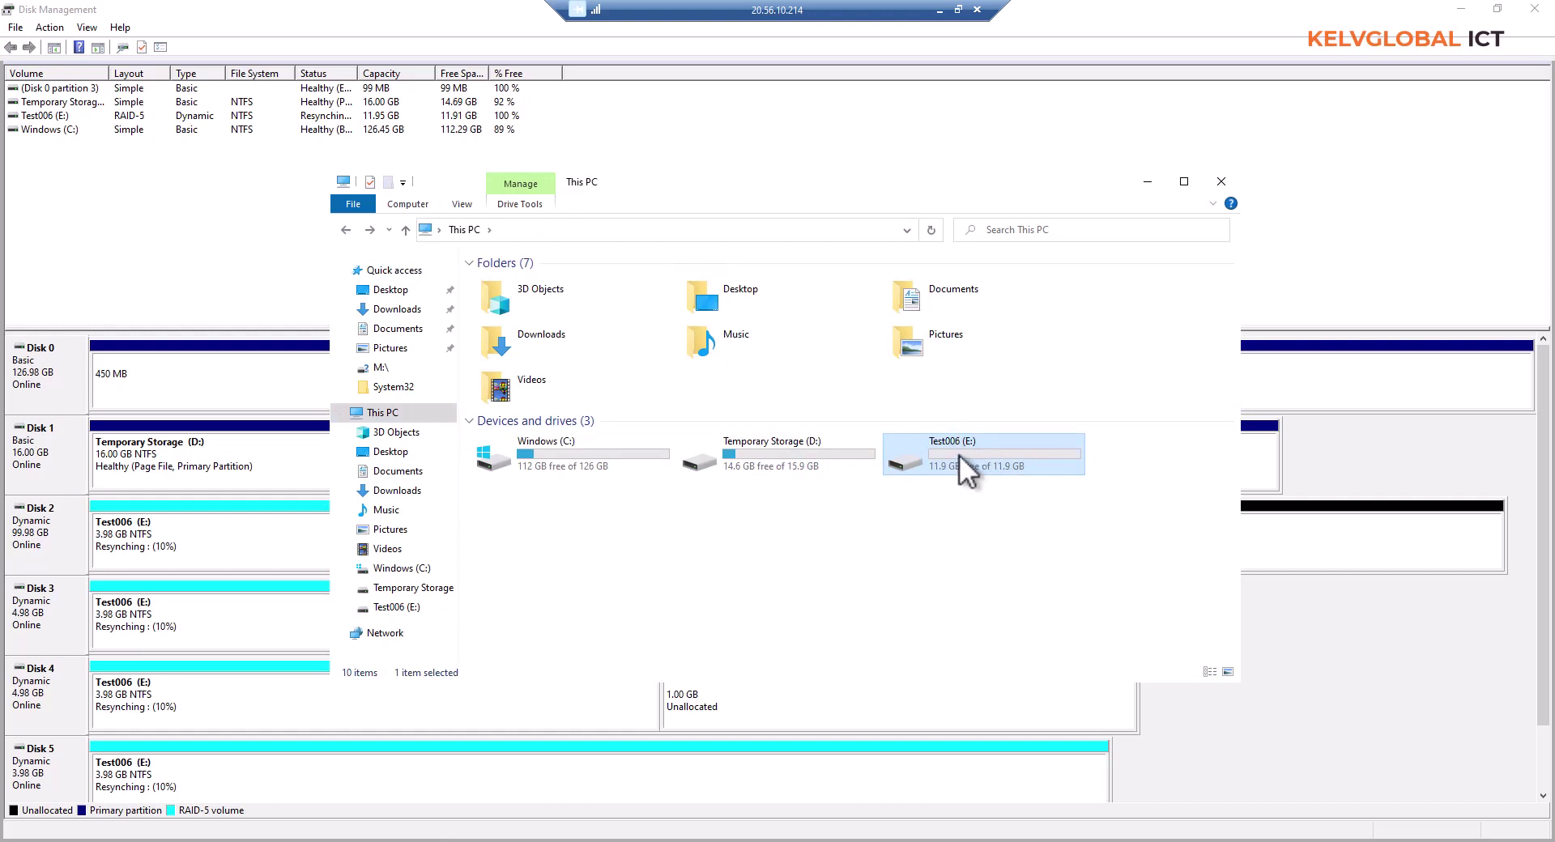
- Back in Disk Management, select the Test006 portions on Disk 2 and Disk 5 to examine the RAID-5 volume's resynching status
left_click(231, 561)
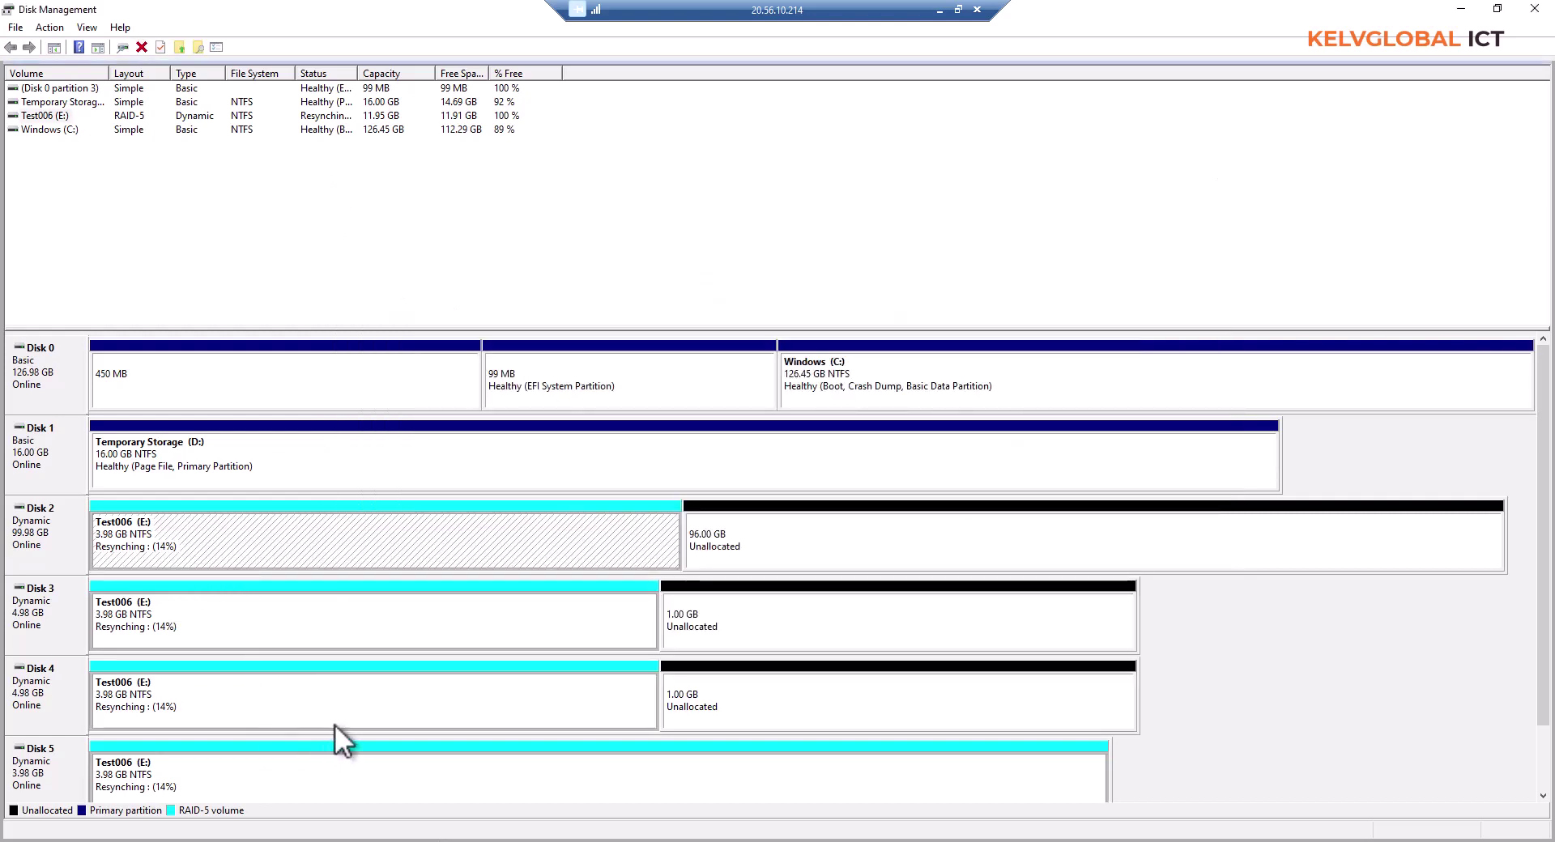
left_click(377, 767)
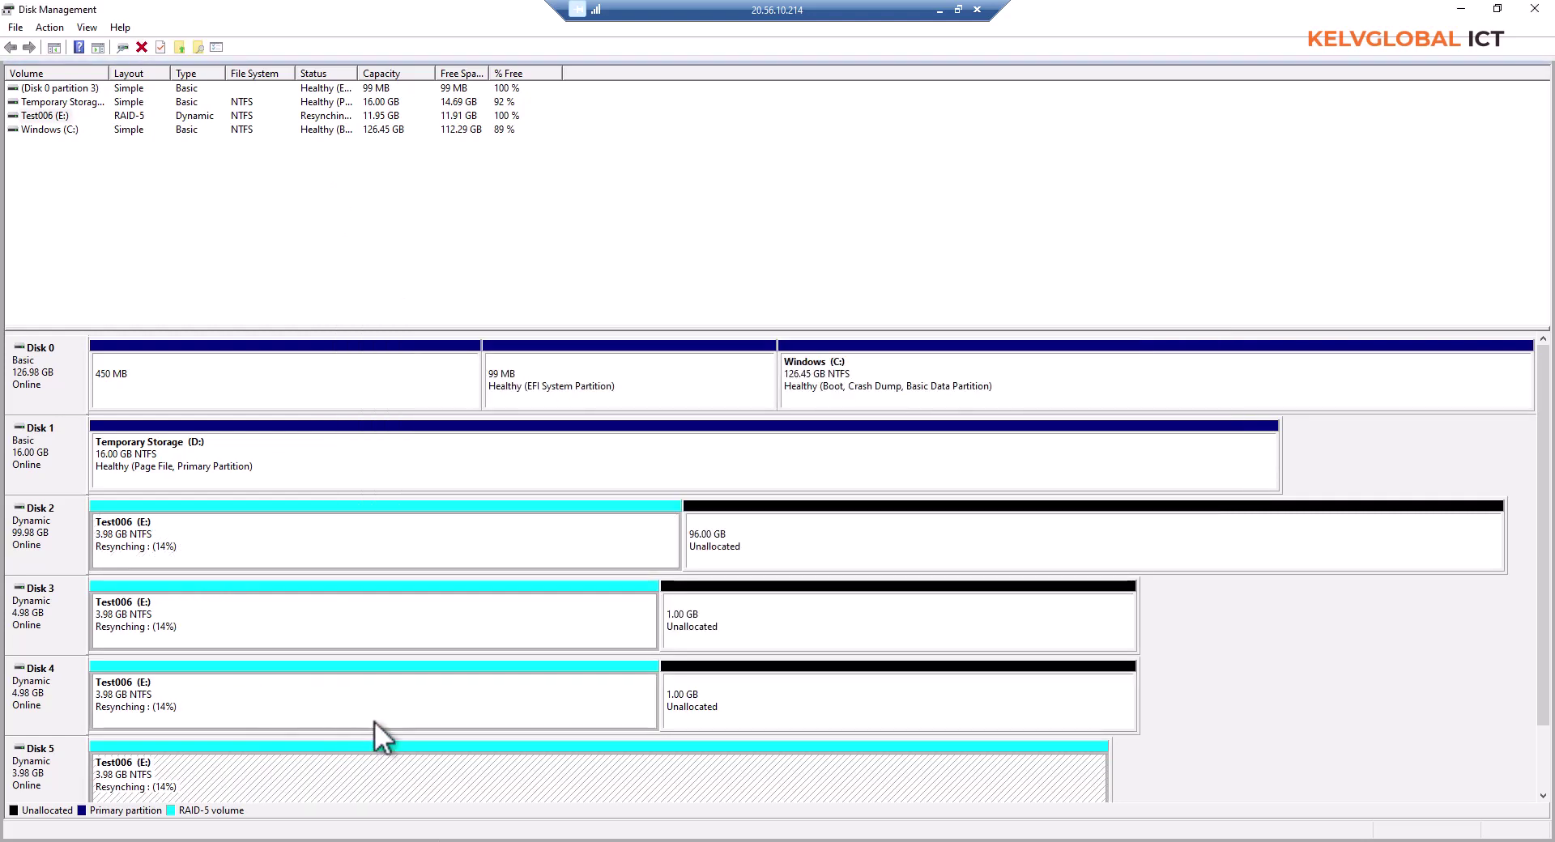